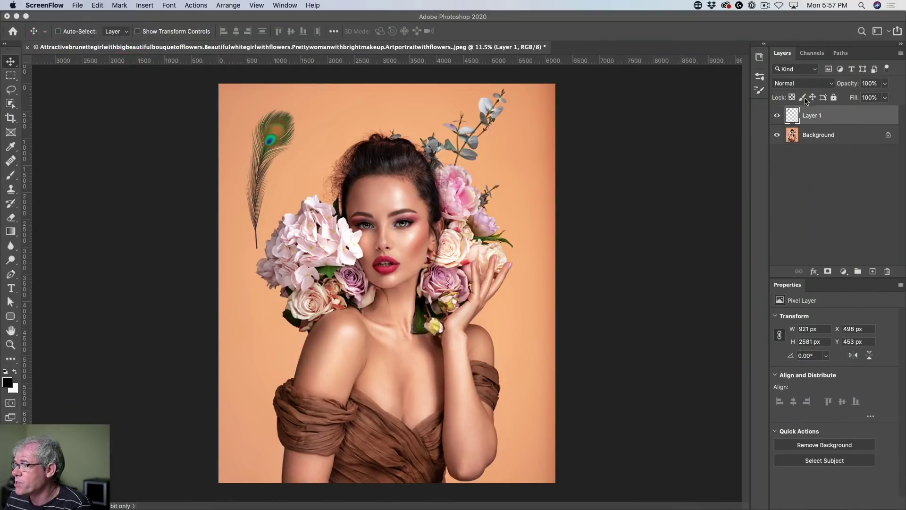
Check the feather layer's visibility, then move the feather to X 1108, Y 733 over the left flowers
left_click(776, 115)
left_click(777, 115)
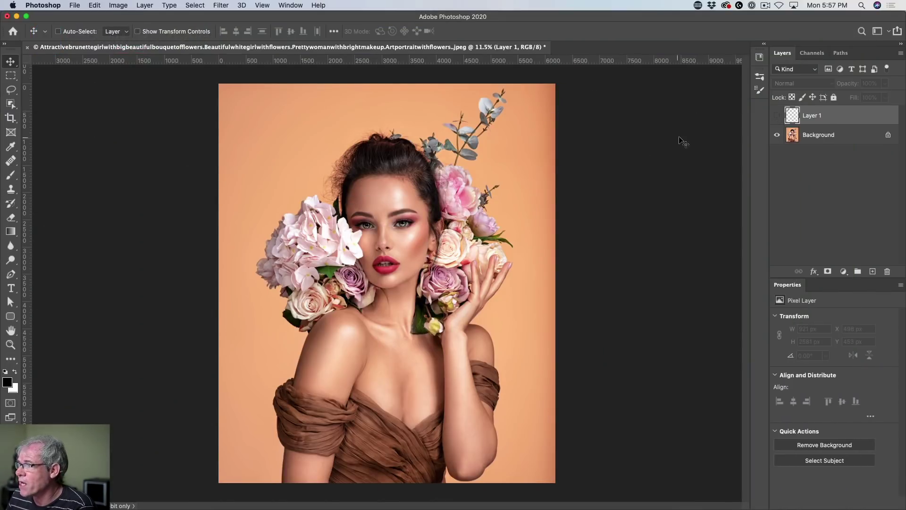
left_click(777, 115)
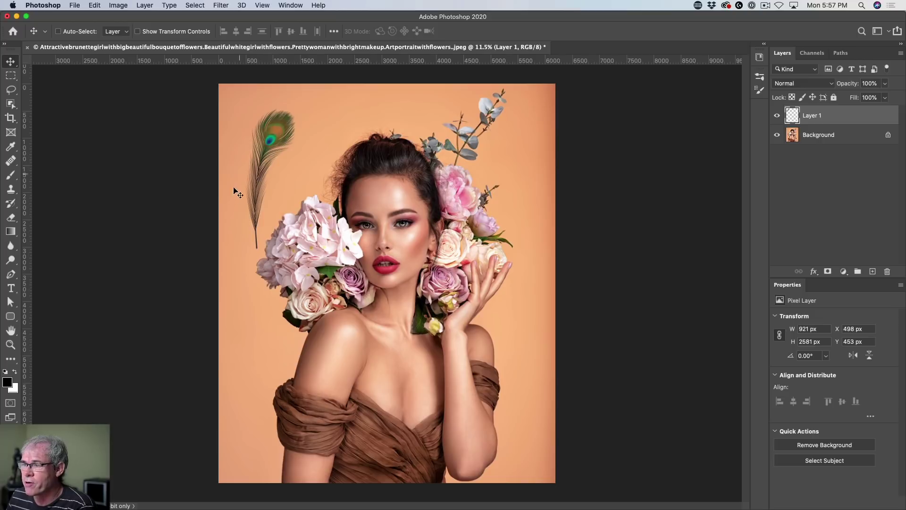
mouse_move(289, 137)
left_mouse_down()
mouse_move(311, 111)
mouse_move(293, 119)
mouse_move(283, 142)
left_mouse_up()
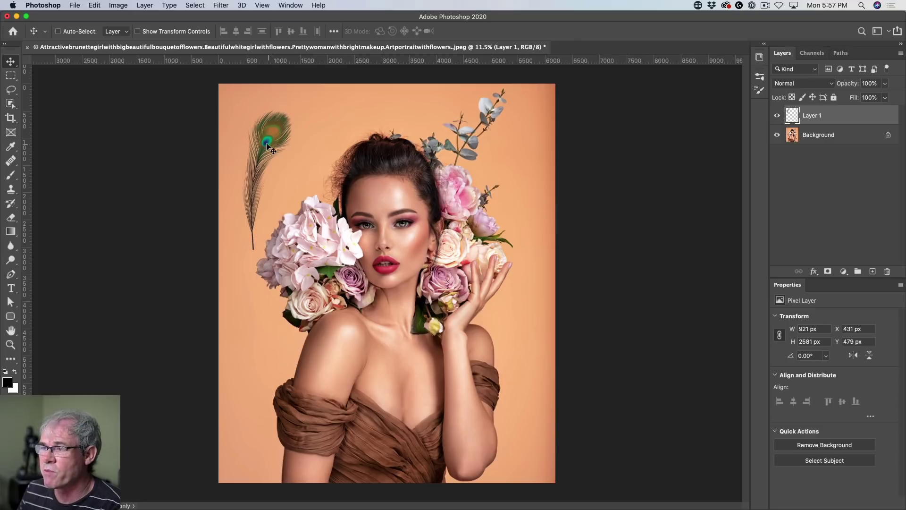
left_click_drag(267, 147, 302, 161)
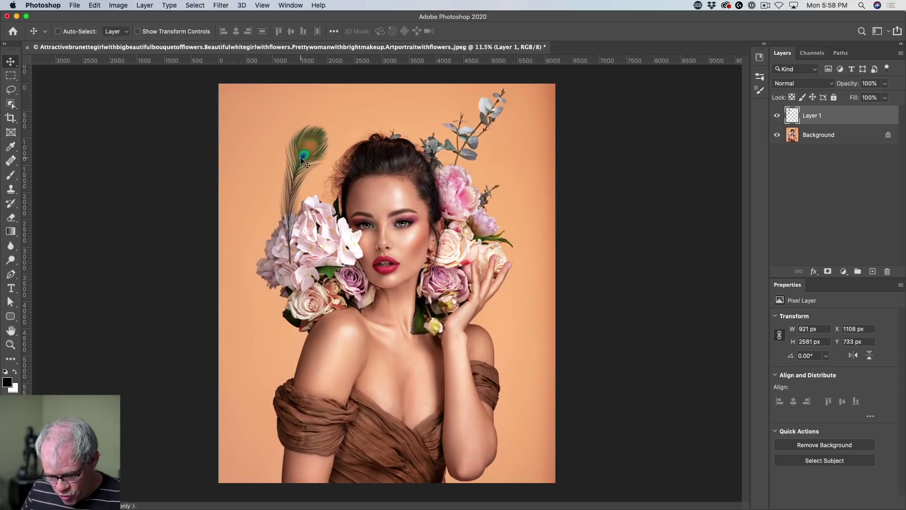
Free Transform the feather, rotating it toward horizontal and shifting it left
key("super+t")
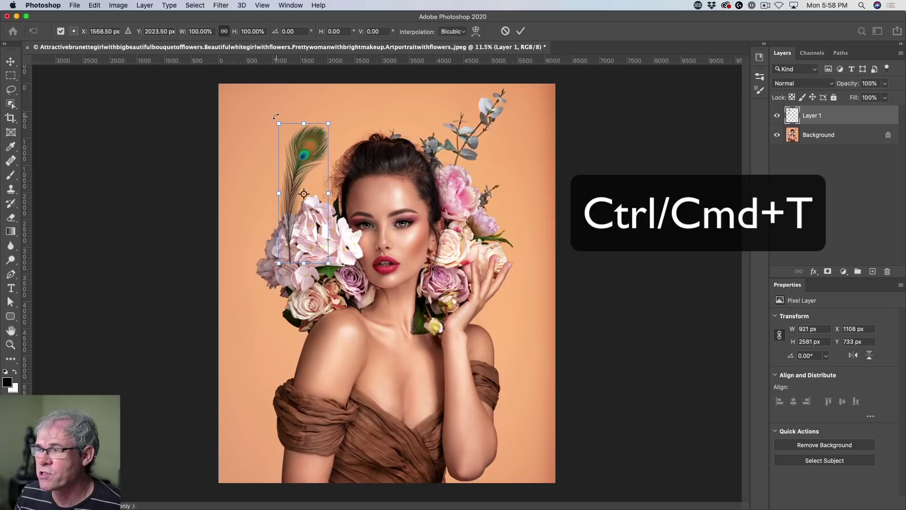
left_click_drag(276, 116, 199, 226)
left_click_drag(272, 186, 249, 196)
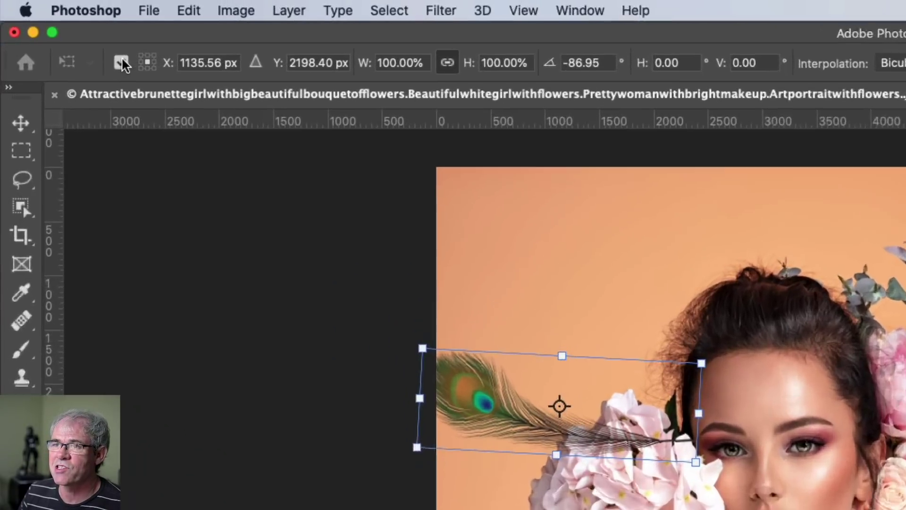
left_click(61, 31)
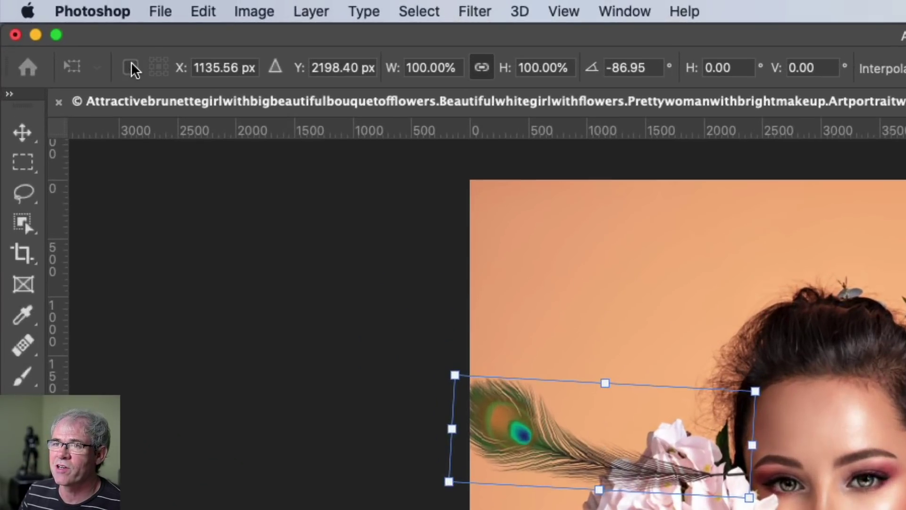
left_click(132, 66)
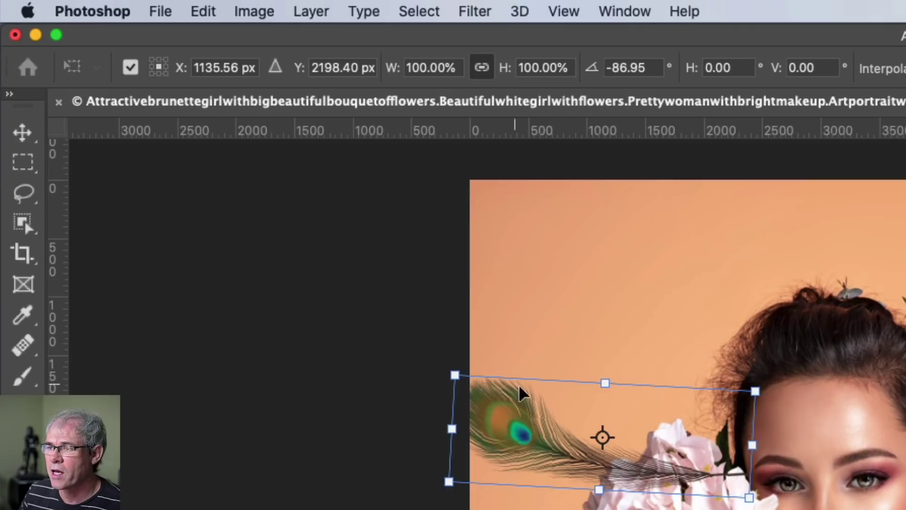
Set the rotation pivot between the eyes and swing the feather to about -88.89° across the left flowers
left_click_drag(603, 437, 801, 493)
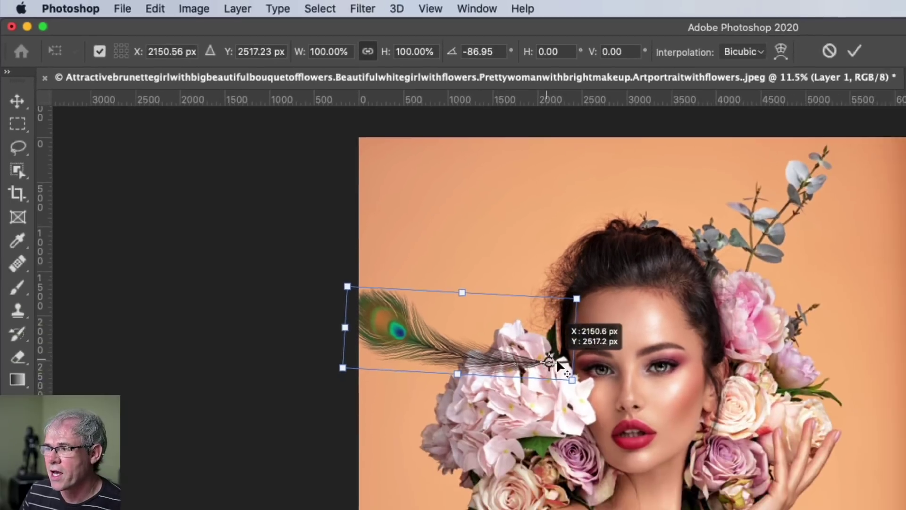
left_click_drag(521, 318, 537, 315)
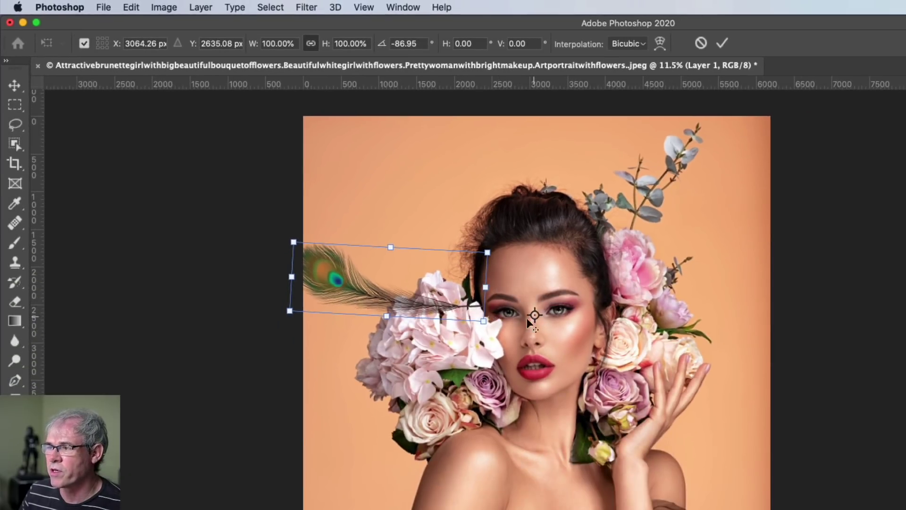
left_click_drag(264, 208, 293, 244)
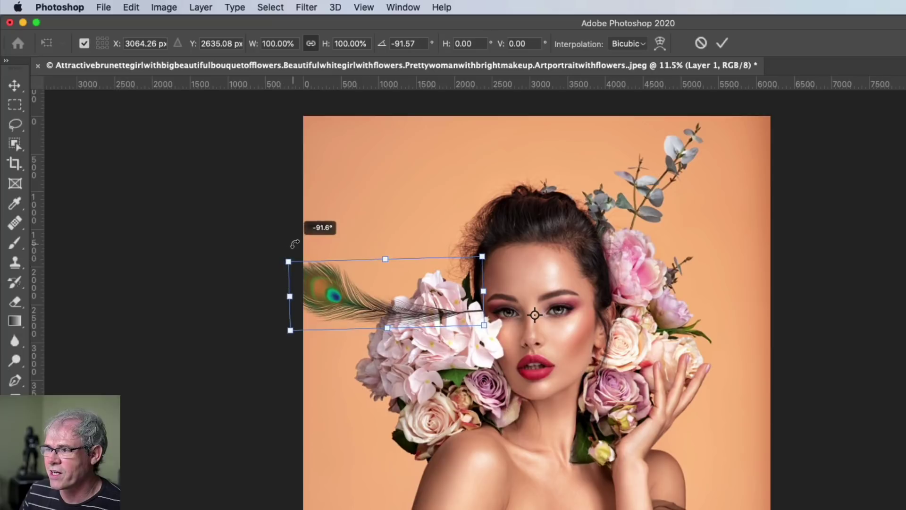
left_click_drag(403, 296, 396, 300)
left_click_drag(276, 251, 327, 255)
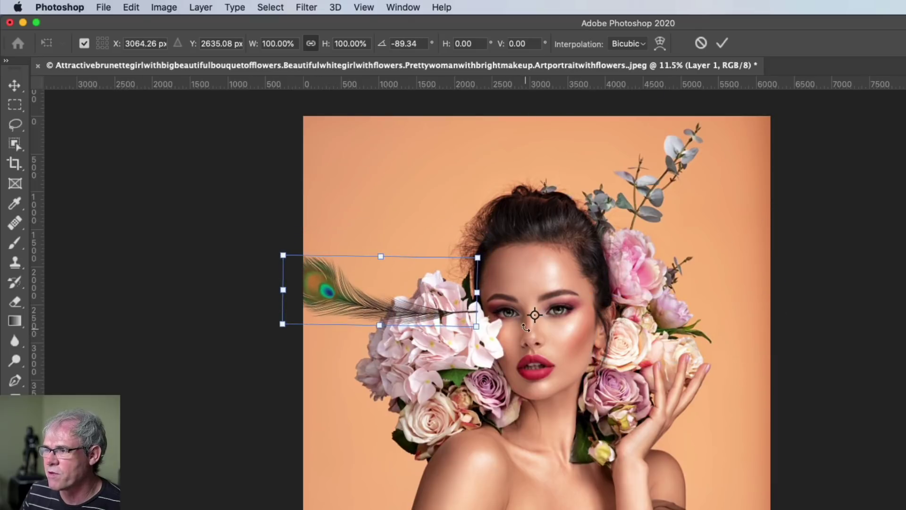
left_click_drag(533, 315, 536, 315)
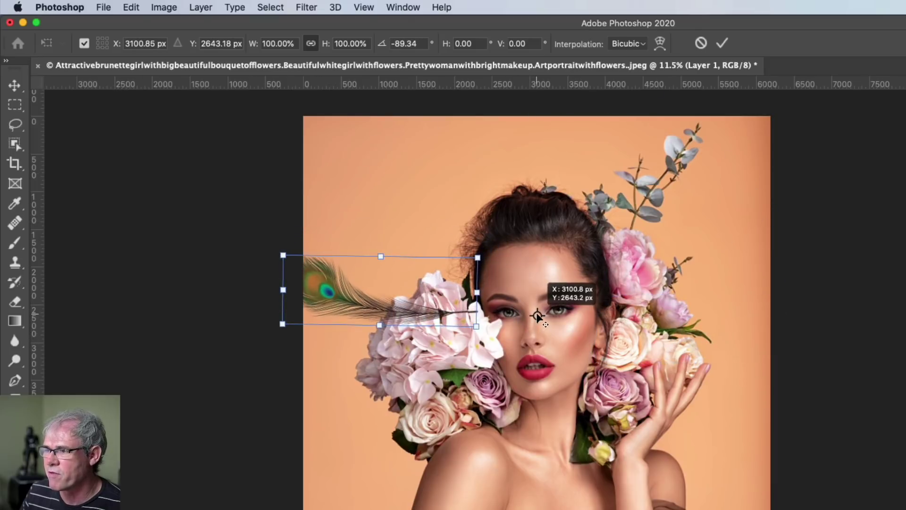
left_click_drag(284, 221, 377, 255)
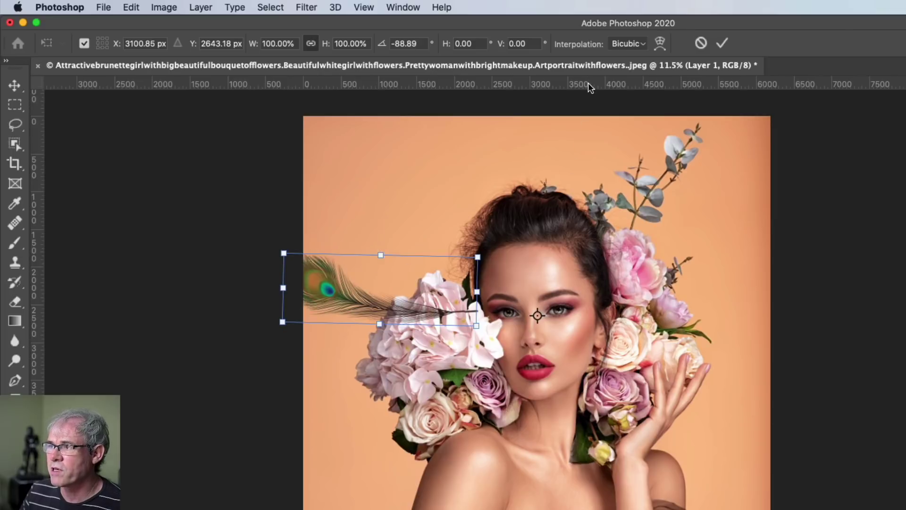
Place horizontal and vertical guides crossing between the eyes and commit the feather's rotation
left_click_drag(588, 84, 547, 316)
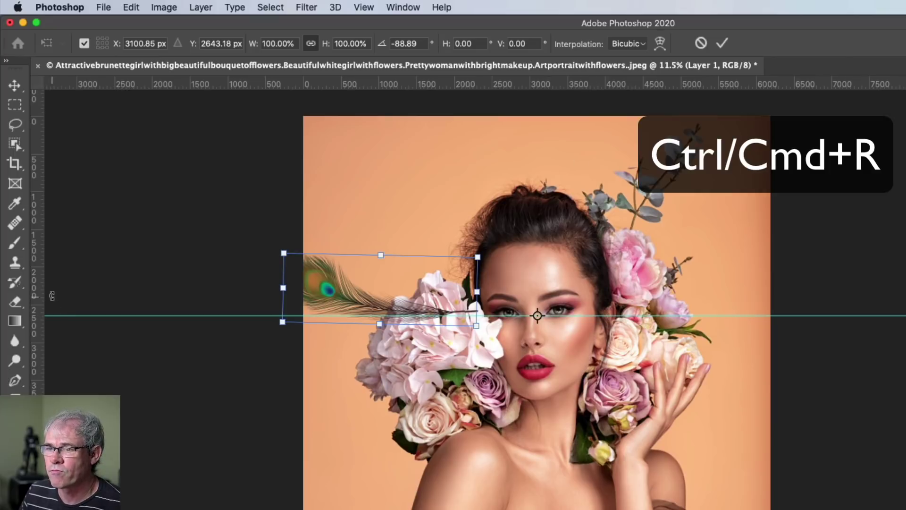
left_click_drag(41, 289, 536, 284)
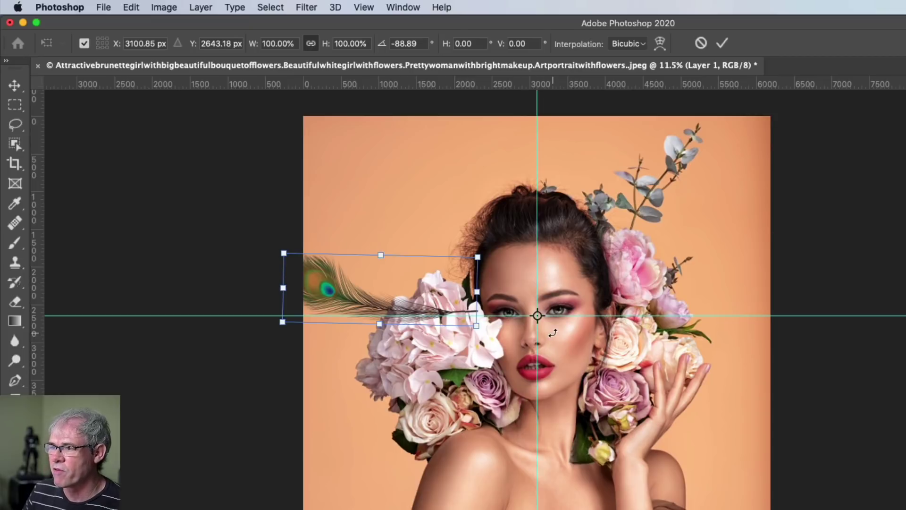
key("Return")
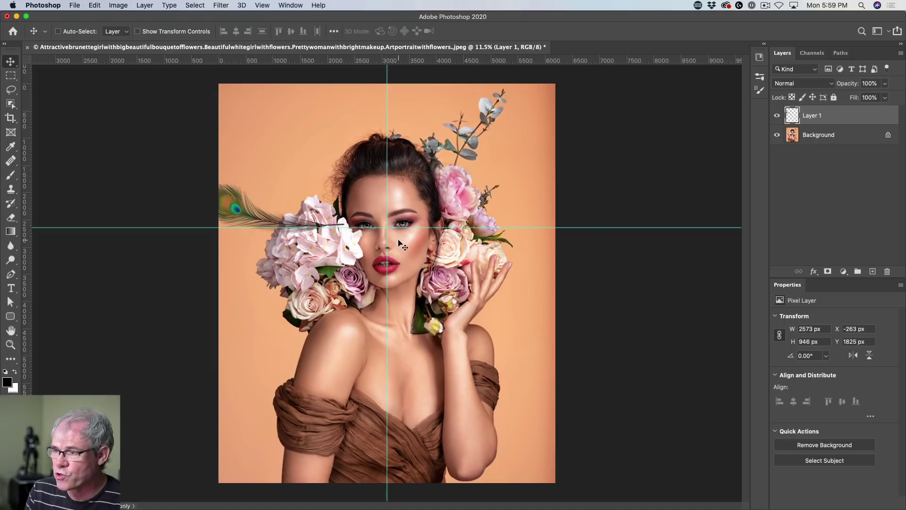
Duplicate the feather as Layer 1 copy and rotate it 9.47° around the guide intersection pivot
key("super+j")
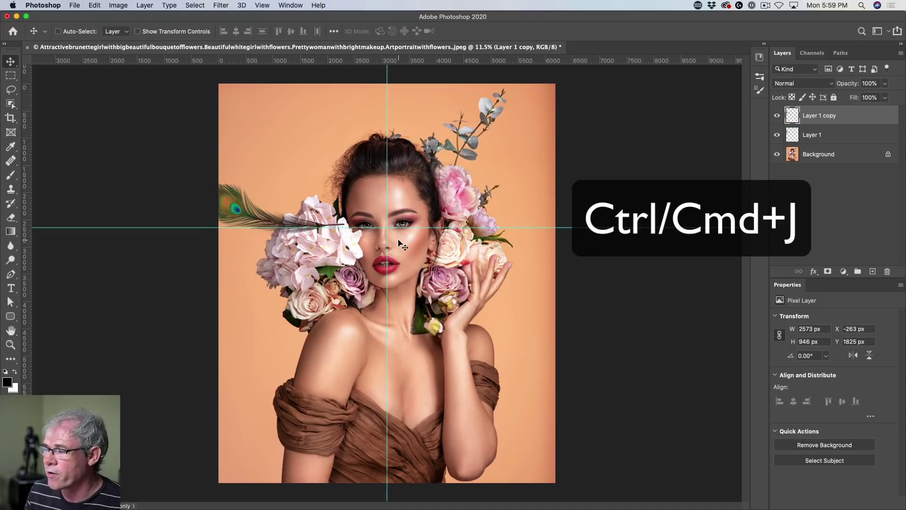
key("super")
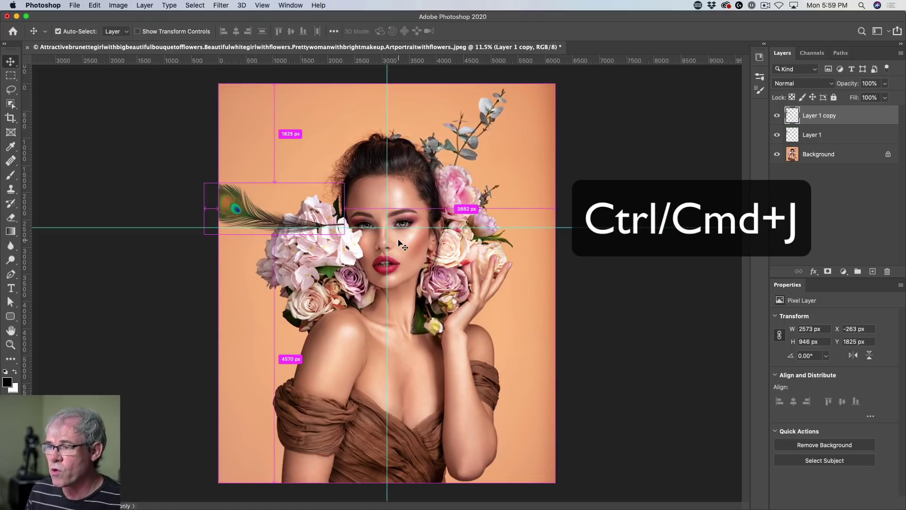
key("super+t")
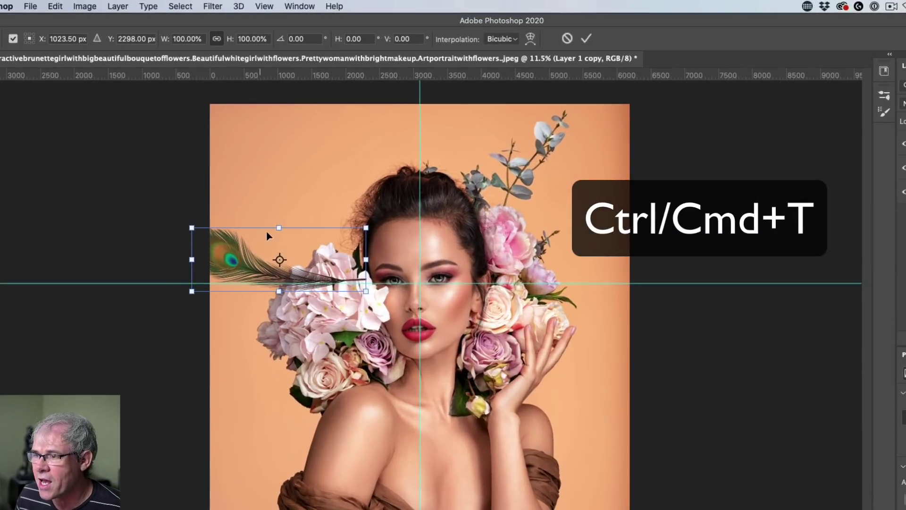
left_click_drag(279, 260, 420, 284)
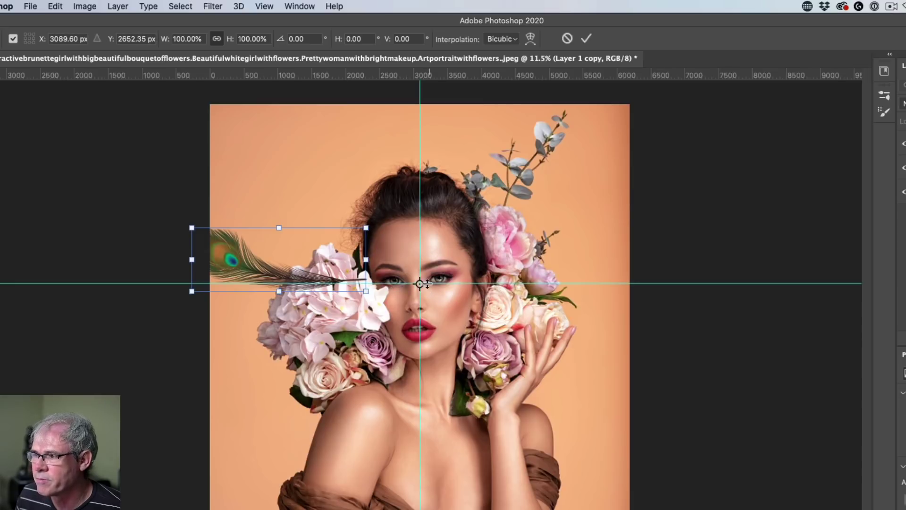
left_click_drag(177, 209, 207, 197)
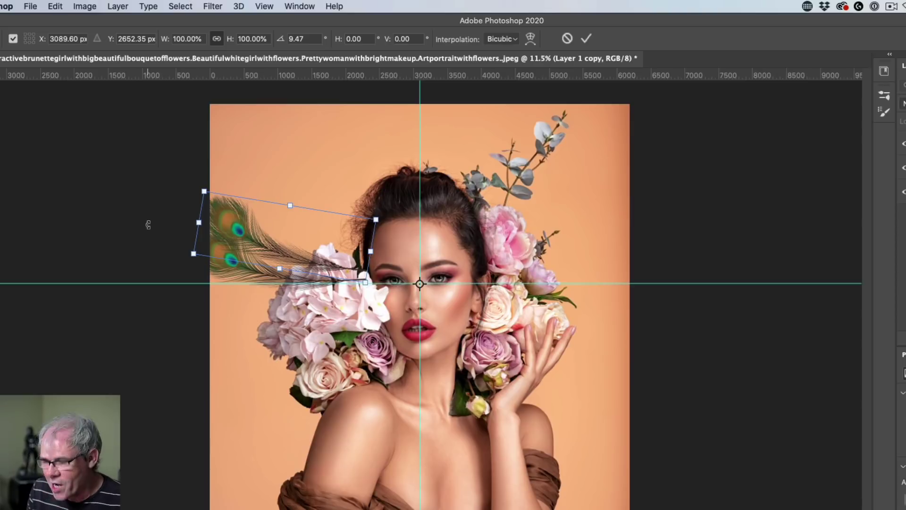
key("Return")
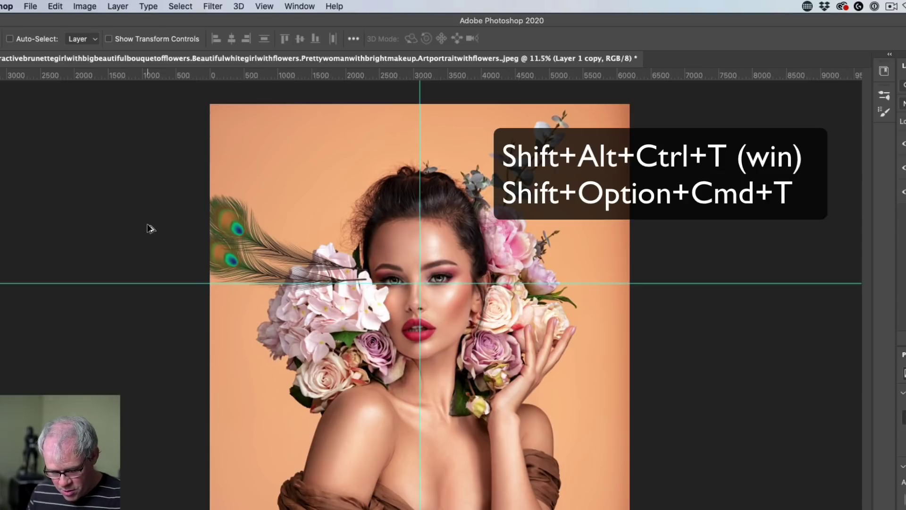
Repeat the rotate-and-duplicate transform up to Layer 1 copy 37, closing the ring, and turn off Auto-Select
key("super")
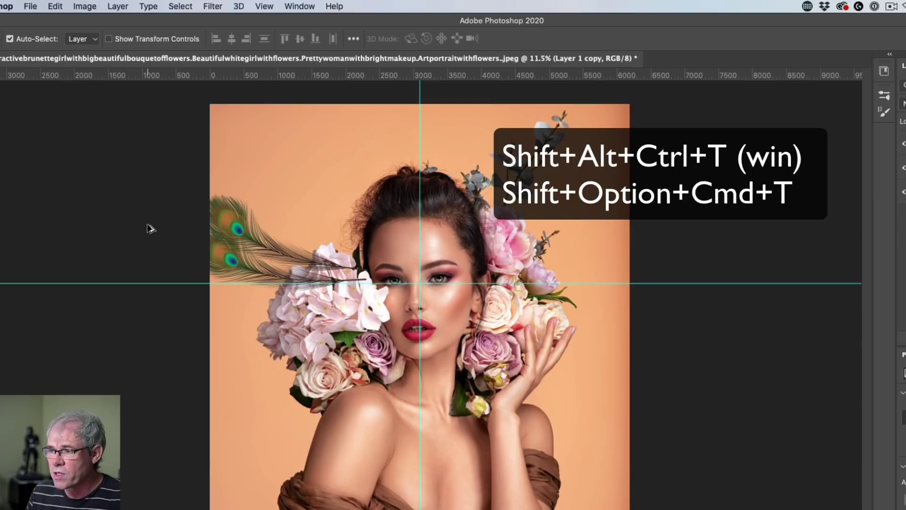
key("shift+alt+super+t")
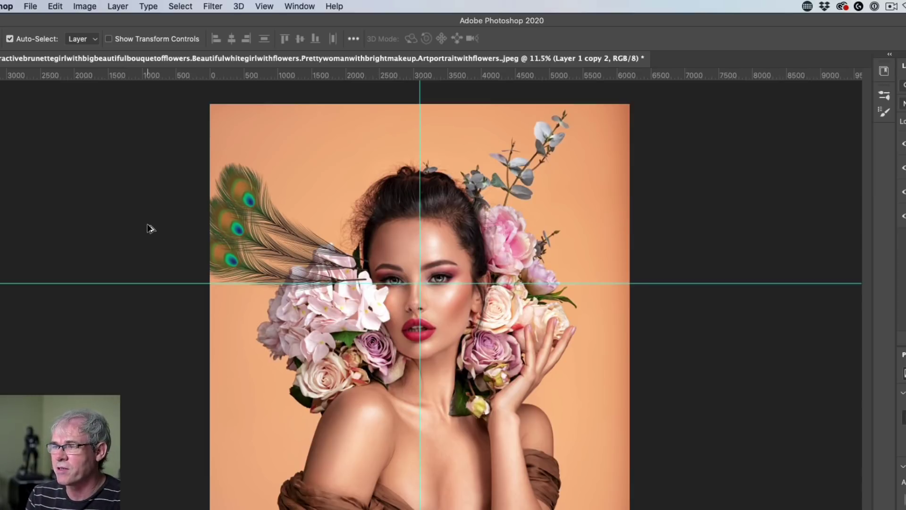
key("shift+alt+super+t")
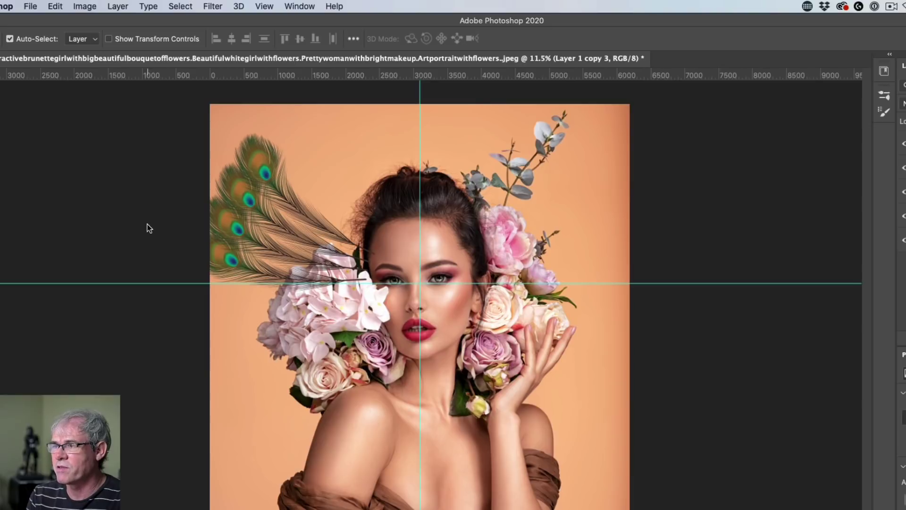
key("shift+alt+super+t")
key("shift+alt+super+t")
key("shift+alt+super+t")
key("shift+alt+super+t")
key("shift+alt+super+t")
key("shift+alt+super+t")
key("shift+alt+super+t")
key("shift+alt+super+t")
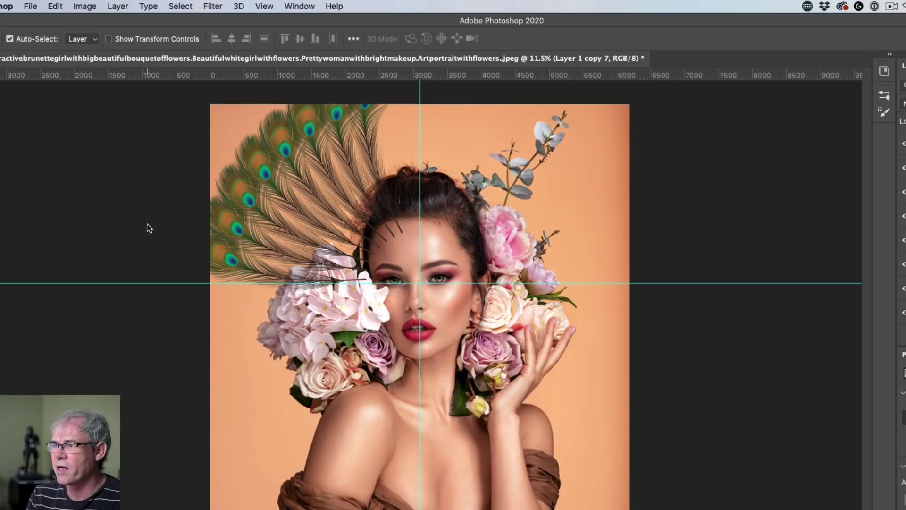
key("shift+alt+super+t")
key("shift+alt+super+t")
key("shift+alt+super+t")
key("shift+alt+super+t")
key("shift+alt+super+t")
key("shift+alt+super+t")
key("shift+alt+super+t")
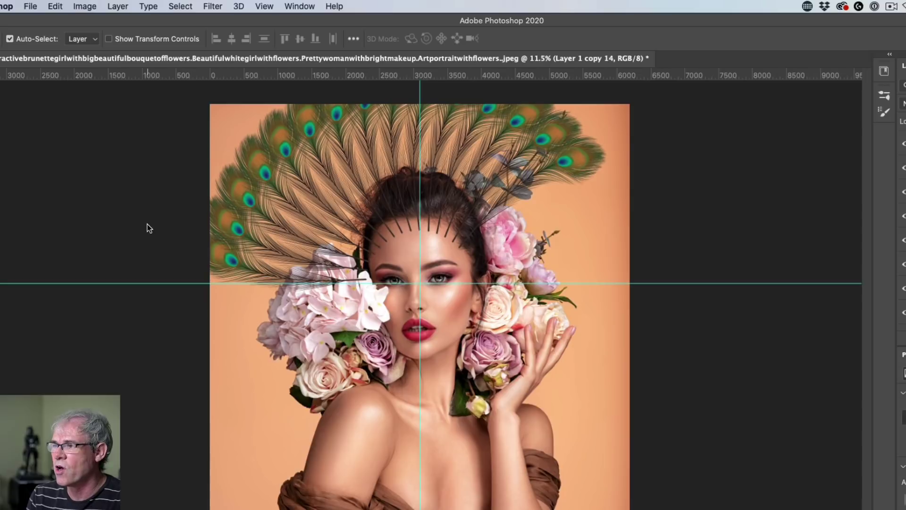
key("shift+alt+super+t")
key("shift+alt+super+t")
key("shift+alt+super+t")
key("shift+alt+super+t")
key("shift+alt+super+t")
key("shift+alt+super+t")
key("shift+alt+super+t")
key("shift+alt+super+t")
key("shift+alt+super+t")
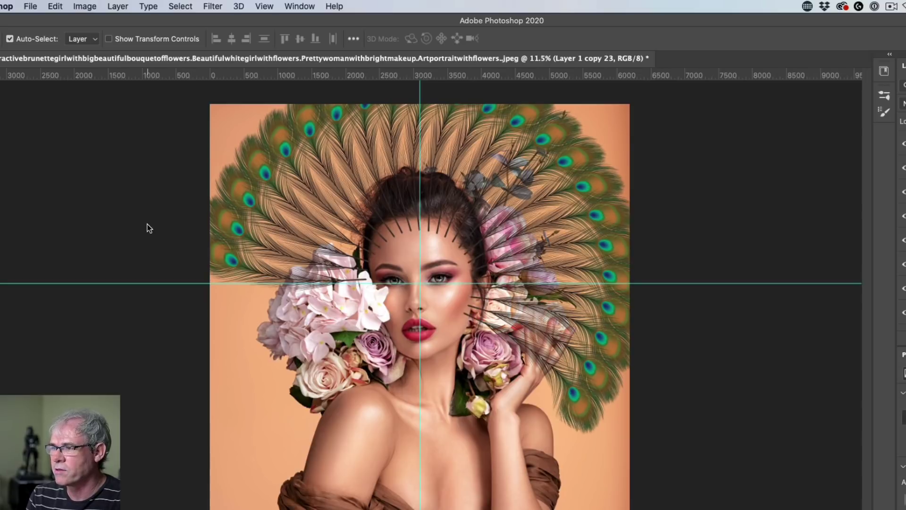
key("shift+alt+super+t")
key("shift+alt+super+t")
key("shift+alt+super+t")
key("shift+alt+super+t")
key("shift+alt+super+t")
key("shift+alt+super+t")
key("shift+alt+super+t")
key("shift+alt+super+t")
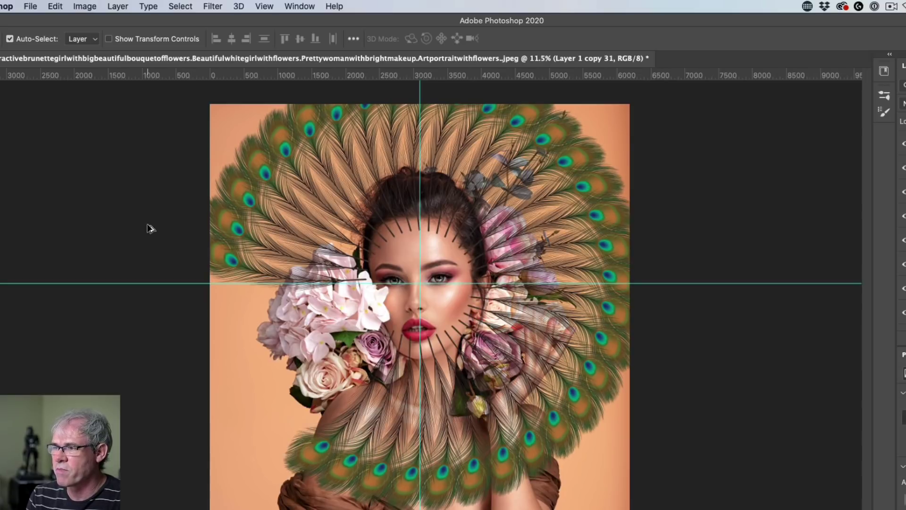
key("shift+alt+super+t")
key("shift+alt+super+t")
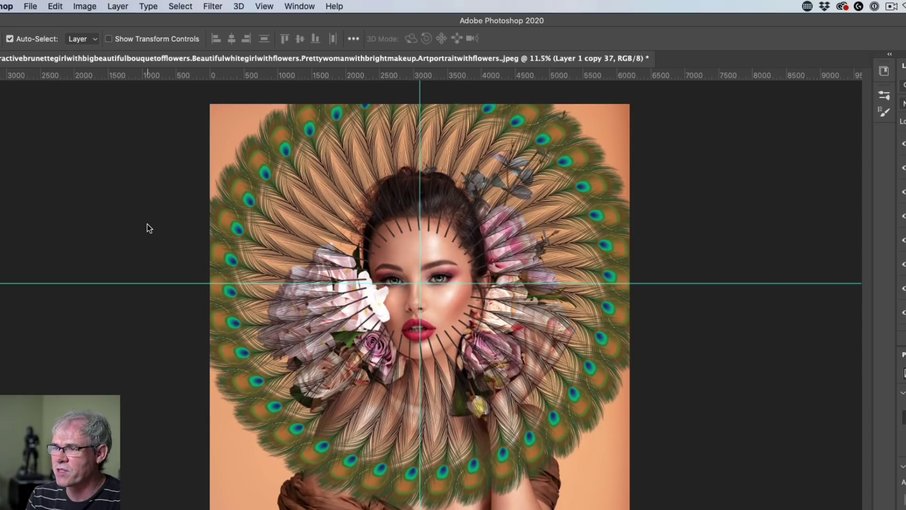
key("super")
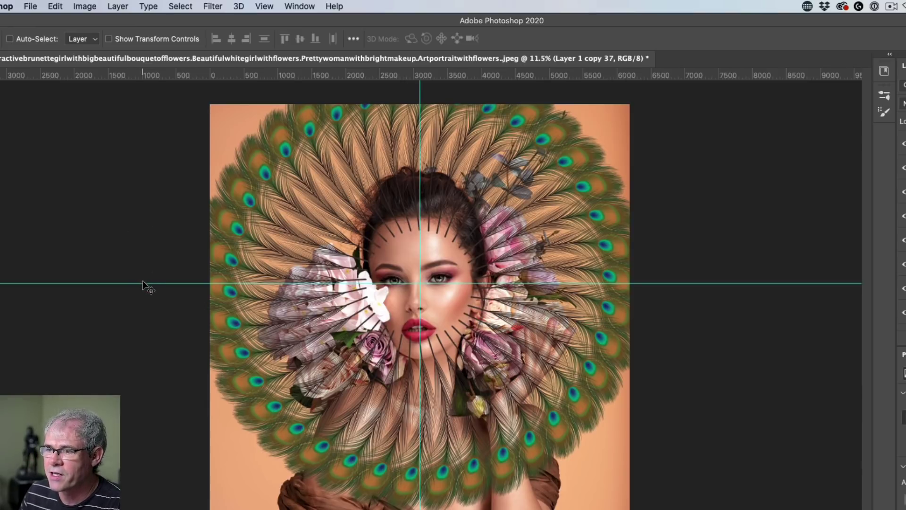
Drag both centre guides off the canvas and use Image > Reveal All to show the whole ring
left_click_drag(142, 283, 222, 49)
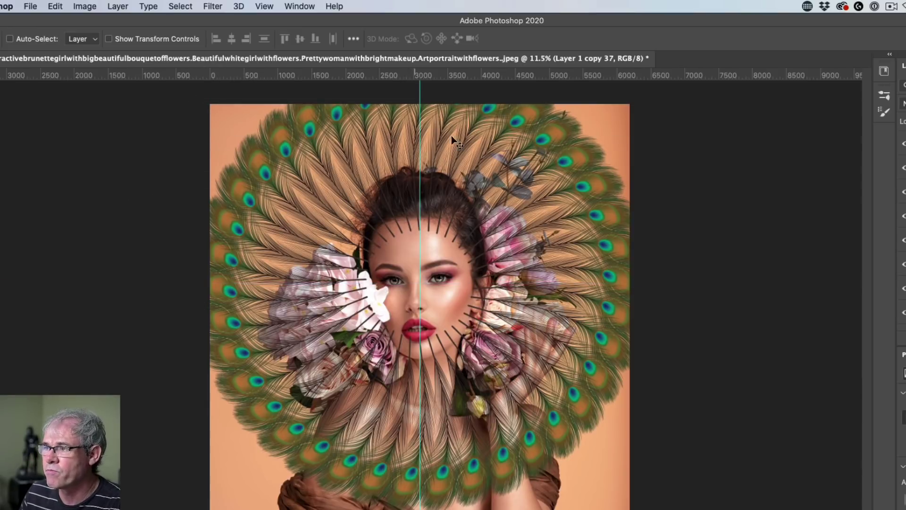
left_click_drag(418, 132, 11, 101)
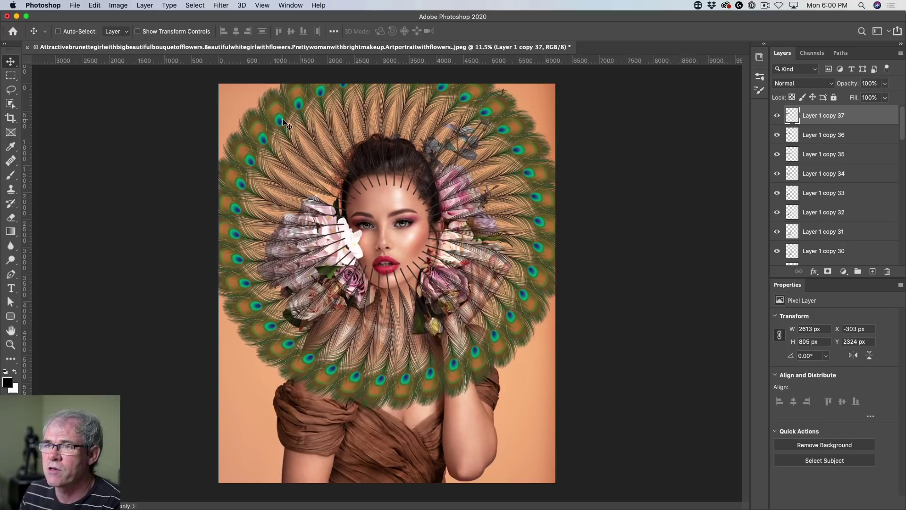
left_click(118, 5)
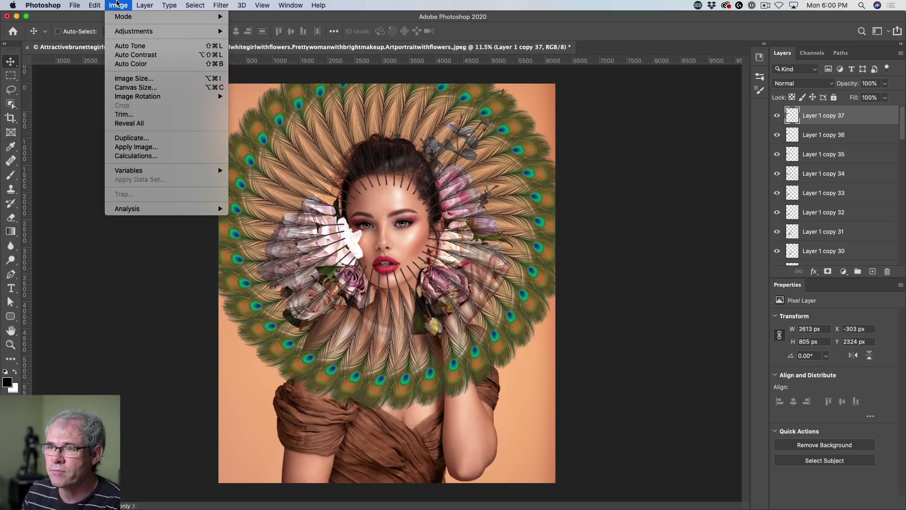
left_click(130, 123)
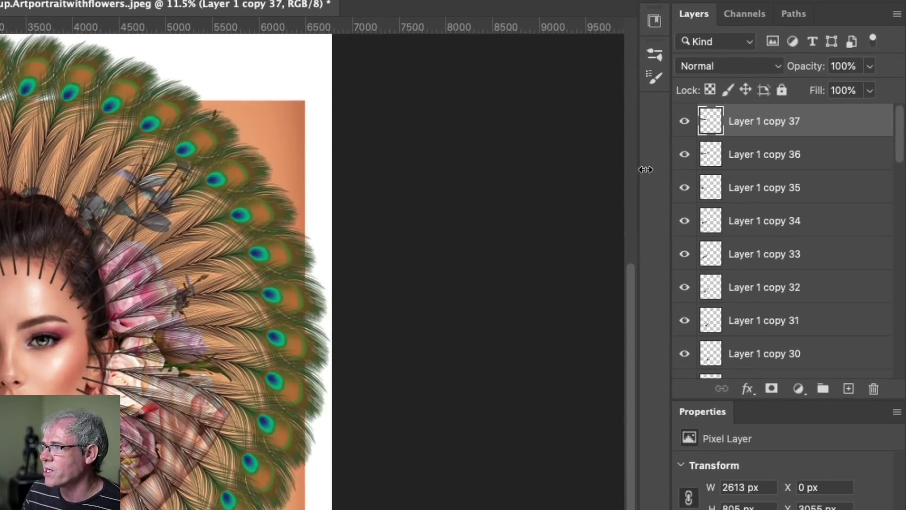
Group every feather layer from Layer 1 up into Group 1, hide it, and select the Background layer
scroll(808, 151, "down", 1)
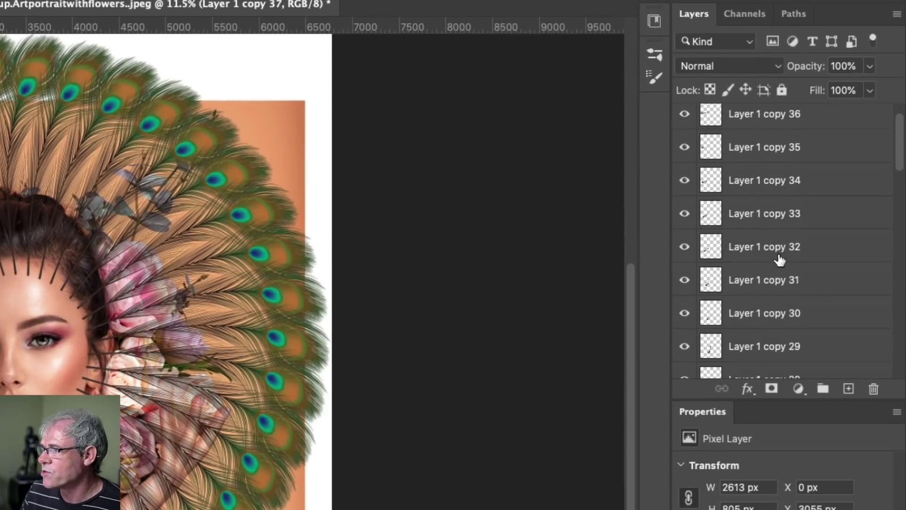
scroll(779, 259, "down", 10)
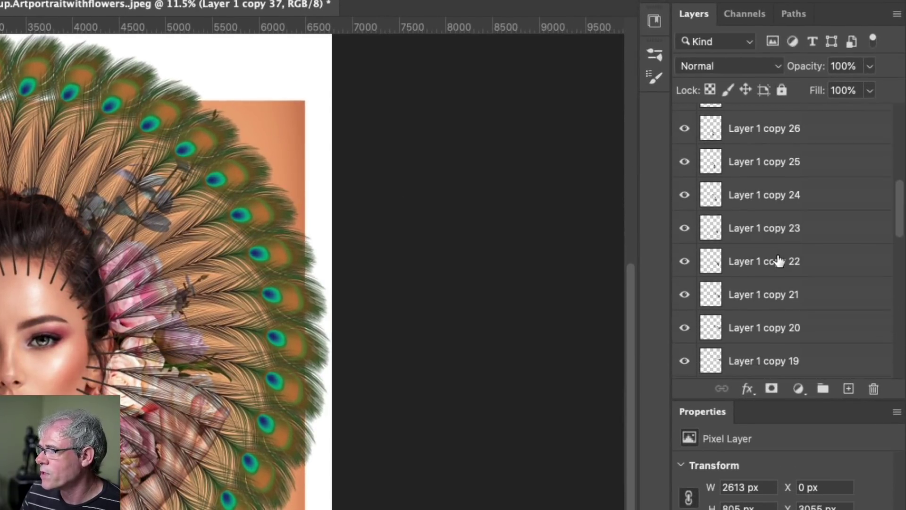
scroll(779, 261, "down", 19)
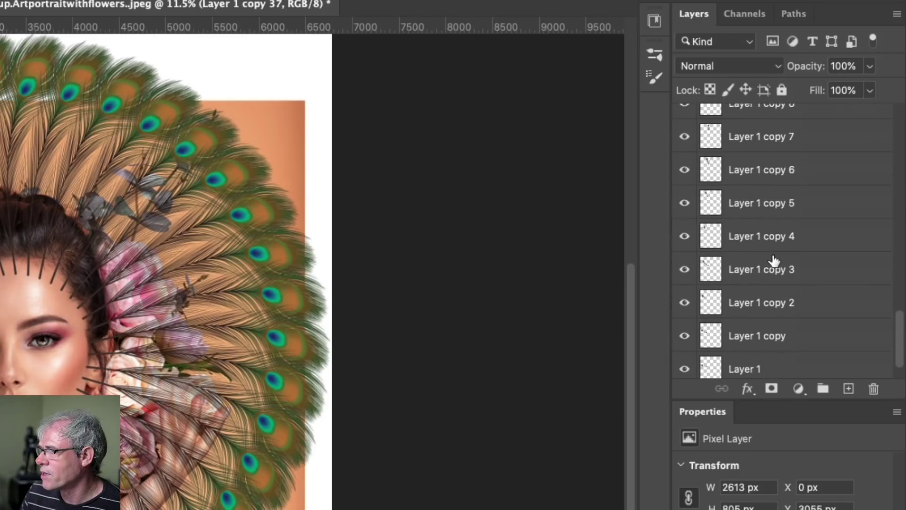
scroll(774, 260, "down", 1)
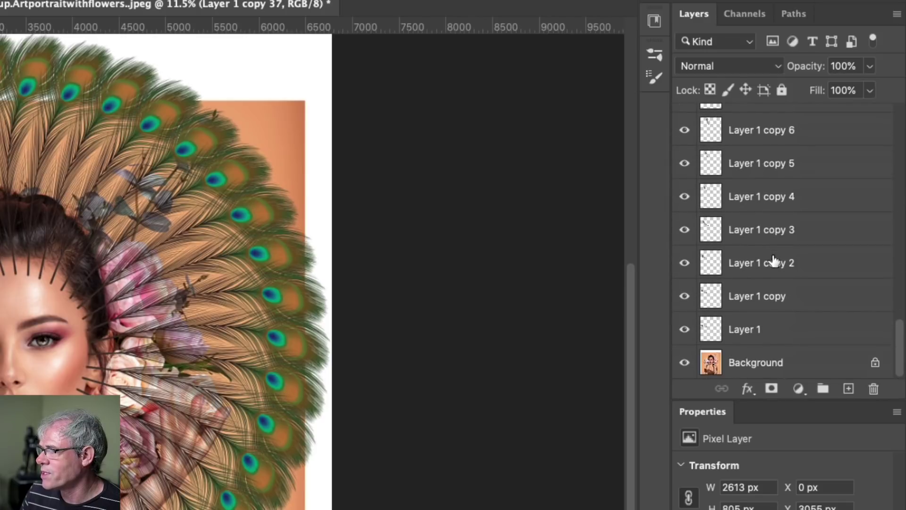
left_click(754, 329, "shift")
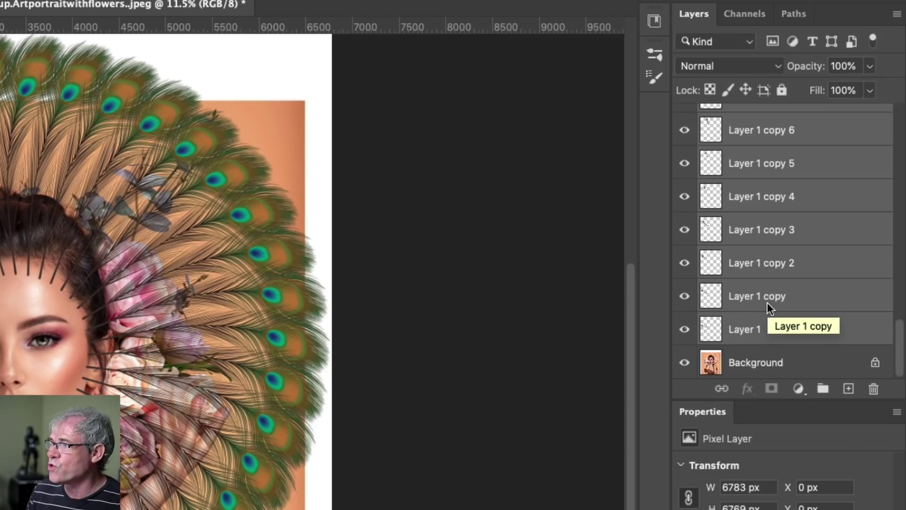
key("super+g")
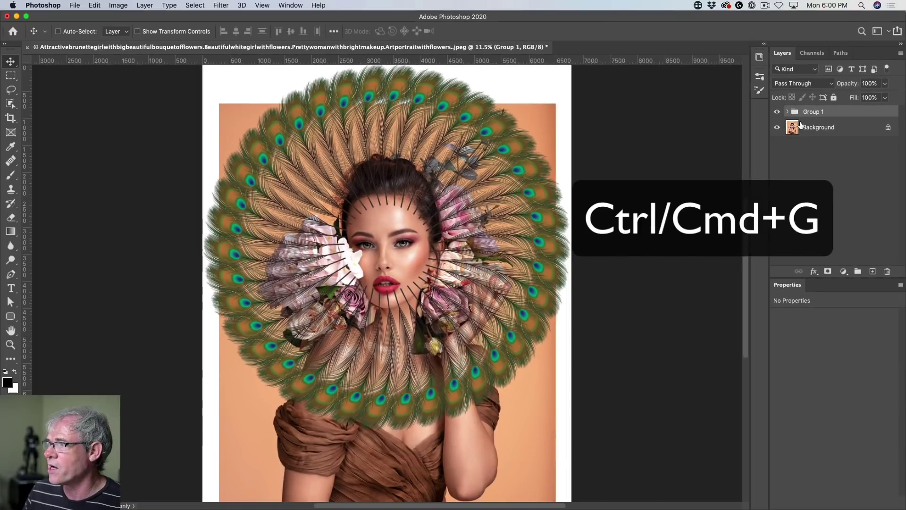
left_click(777, 112)
left_click(776, 112)
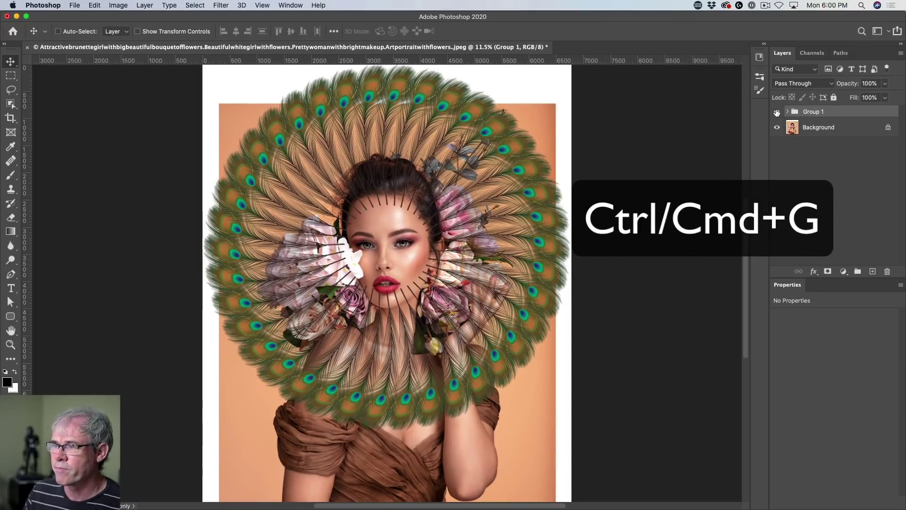
left_click(778, 111)
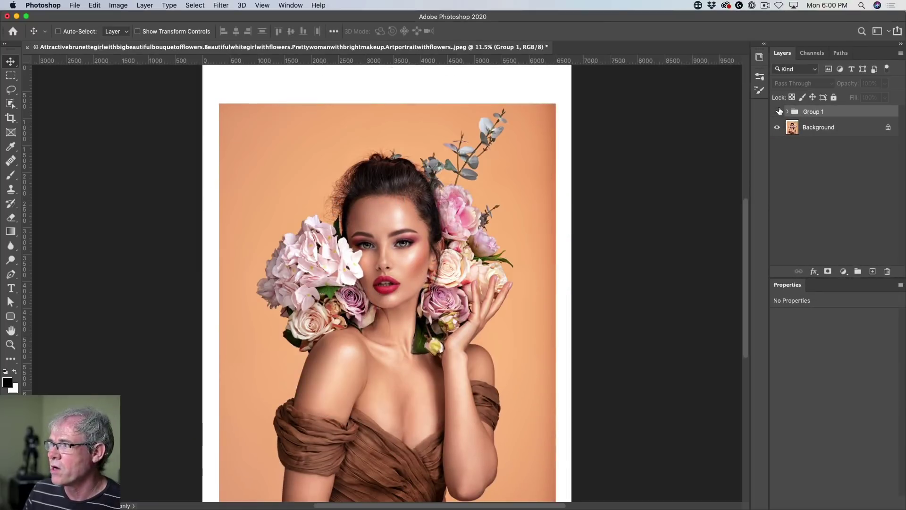
left_click(798, 130)
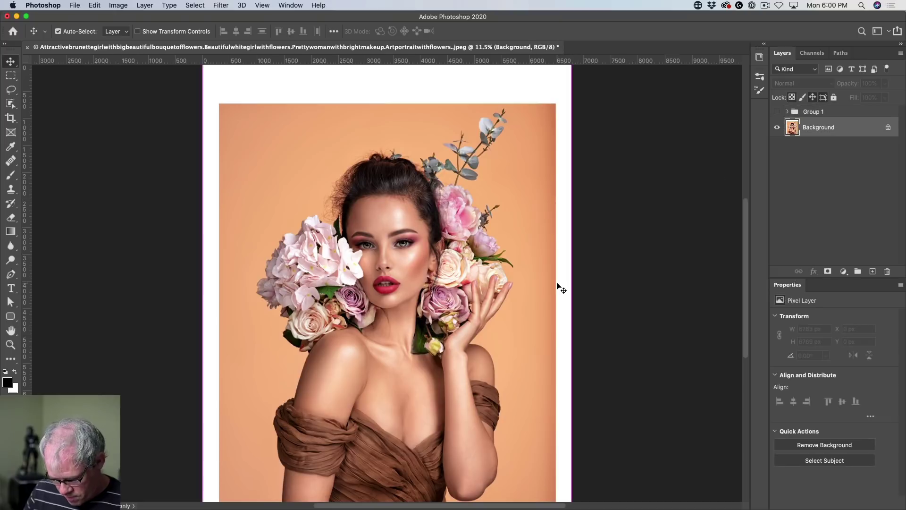
Stretch a thin strip of the photo's left edge outward over the left white margin
left_click(11, 76)
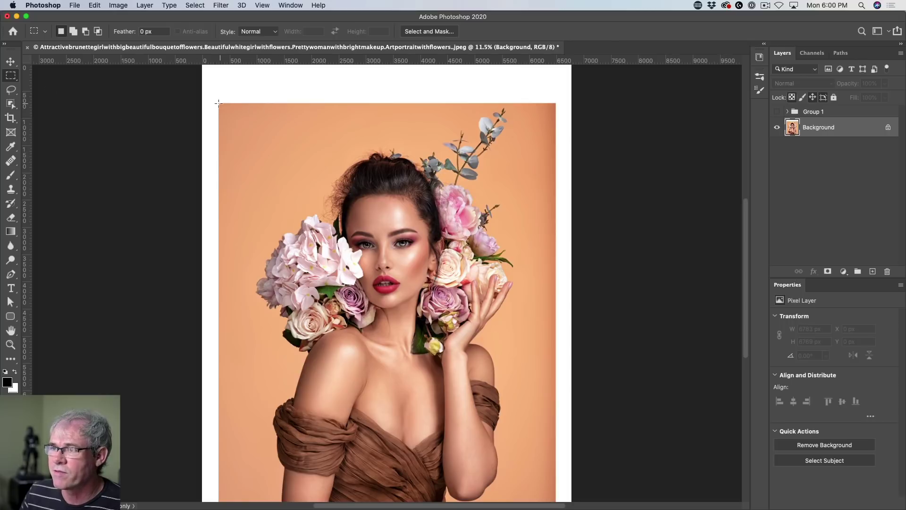
left_click_drag(221, 103, 223, 494)
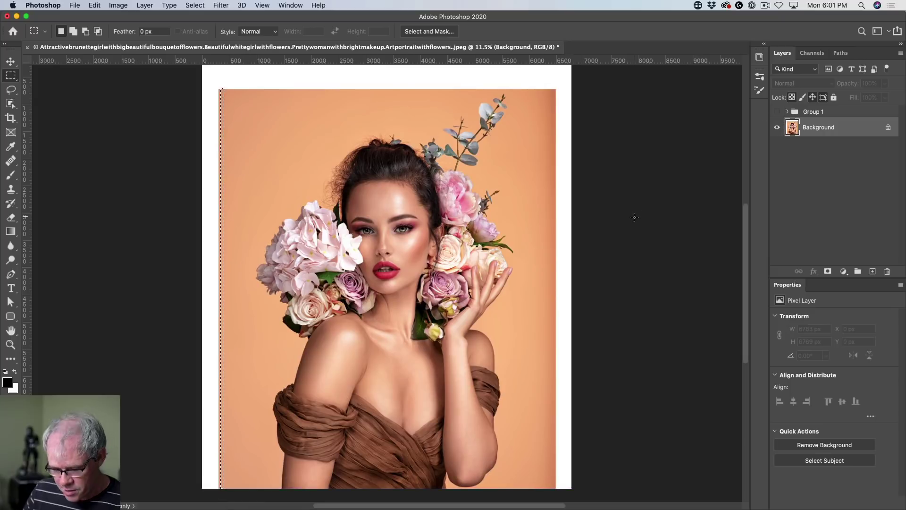
key("super+t")
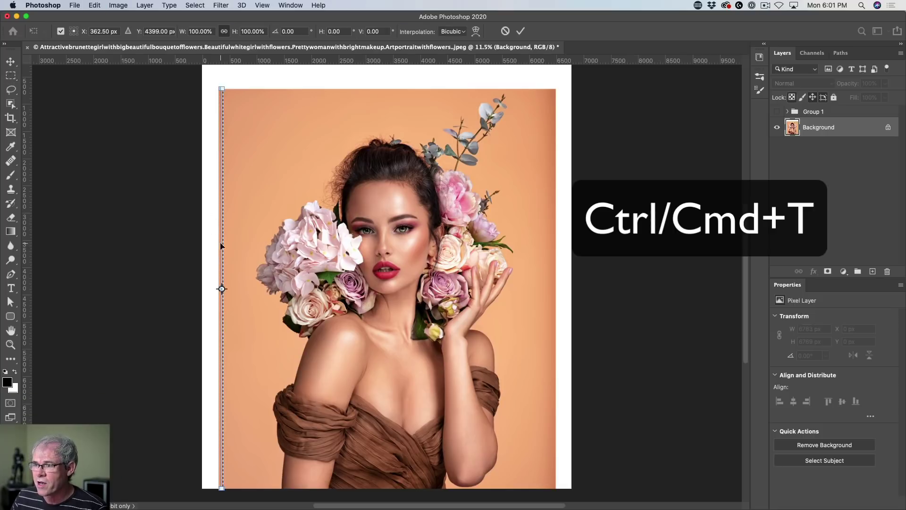
left_click_drag(221, 245, 198, 246)
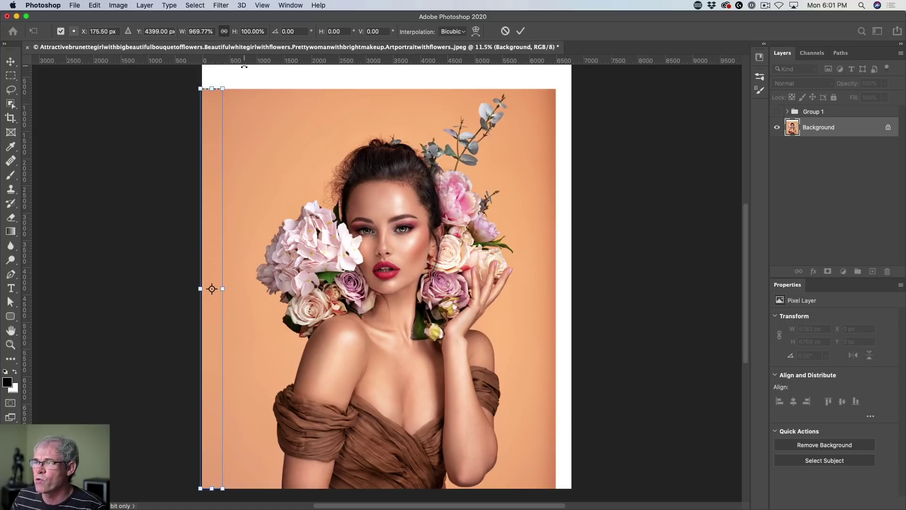
key("Return")
key("j")
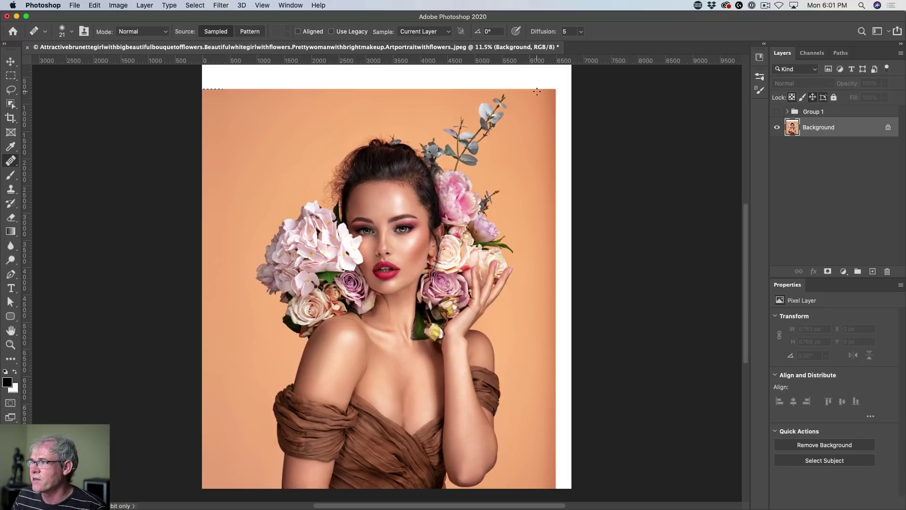
Stretch a thin strip of the photo's right edge outward over the right white margin
key("m")
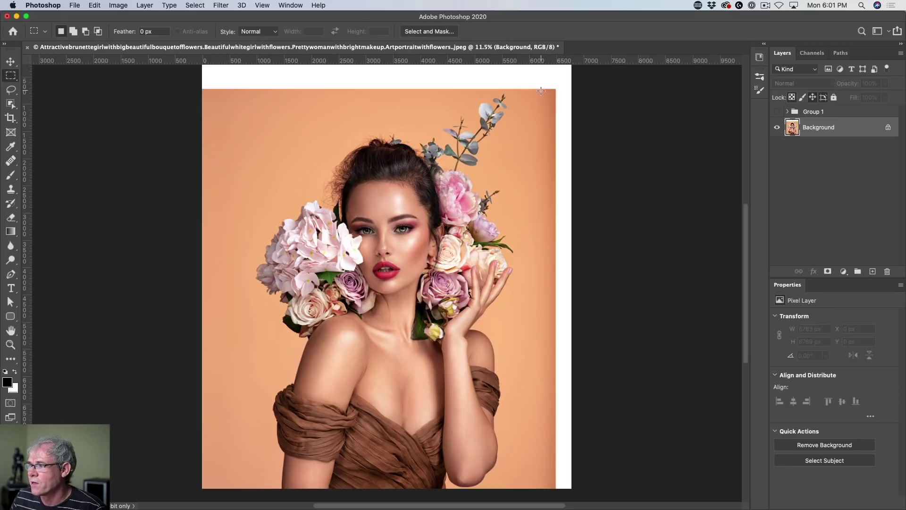
left_click_drag(540, 90, 543, 499)
key("super+t")
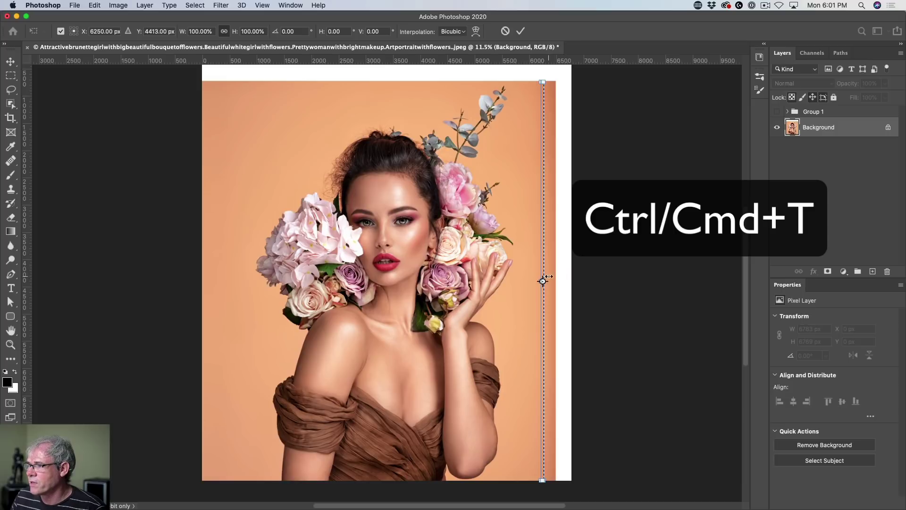
left_click_drag(543, 281, 578, 281)
key("Return")
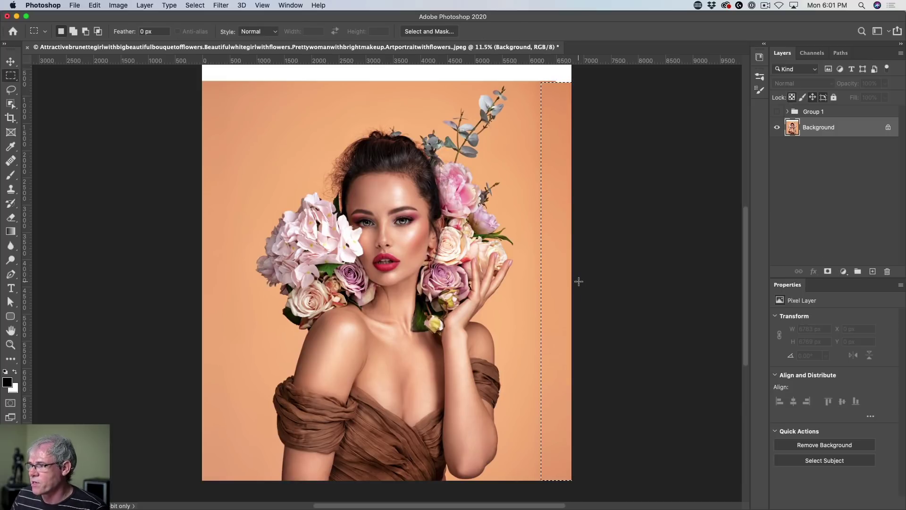
key("super+d")
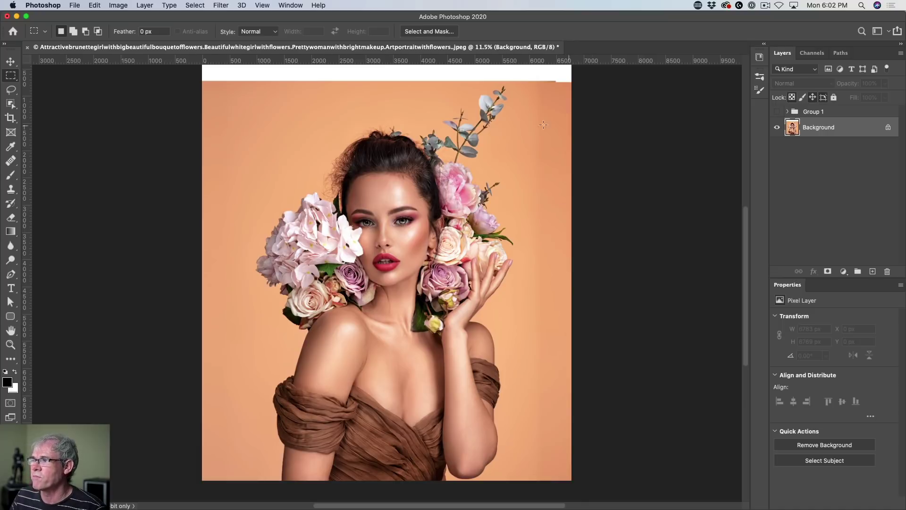
Stretch a thin strip of the photo's top edge upward over the top white margin
left_click_drag(198, 87, 619, 83)
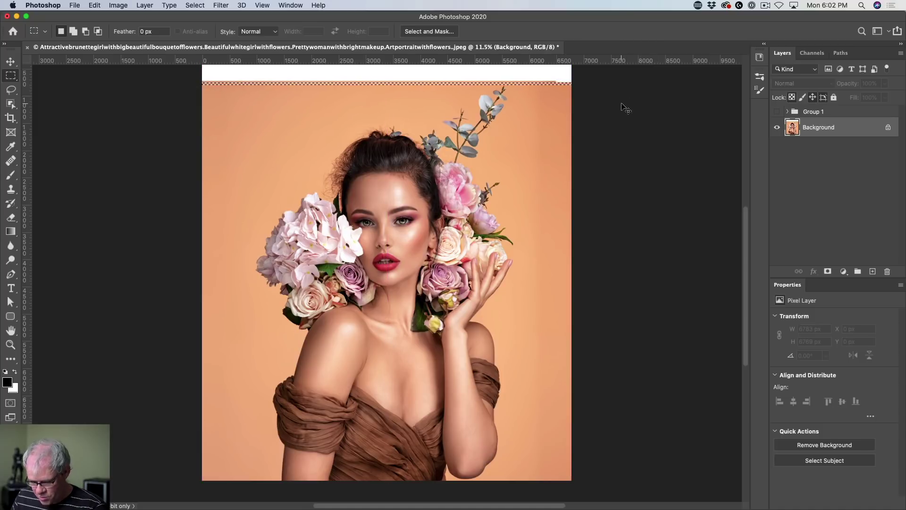
key("super+t")
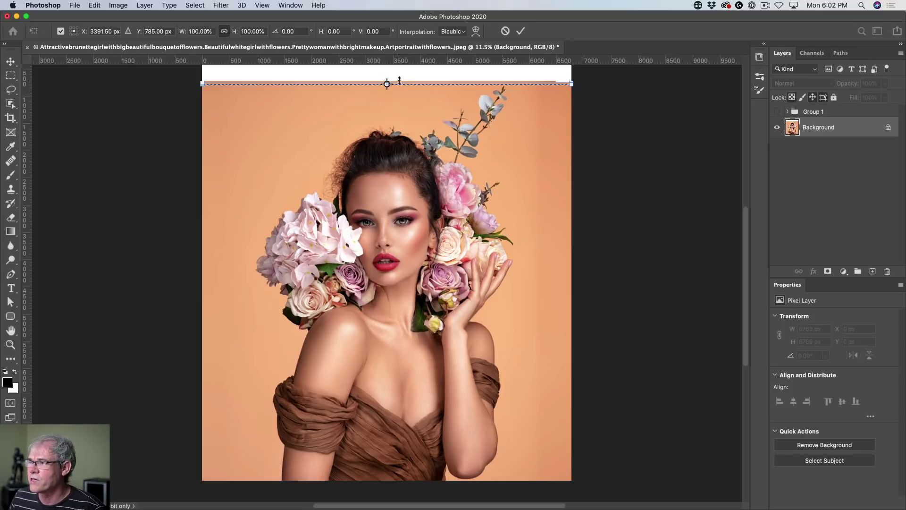
left_click_drag(400, 81, 401, 117)
key("Return")
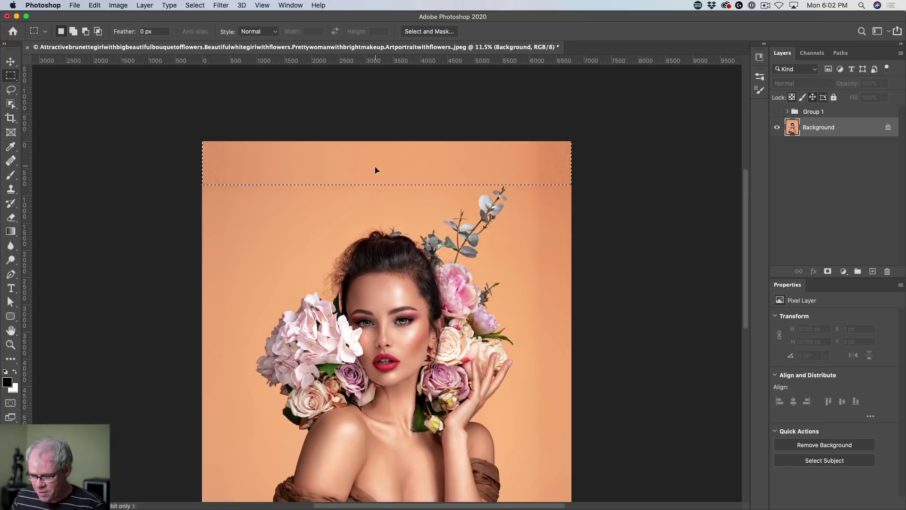
key("super+d")
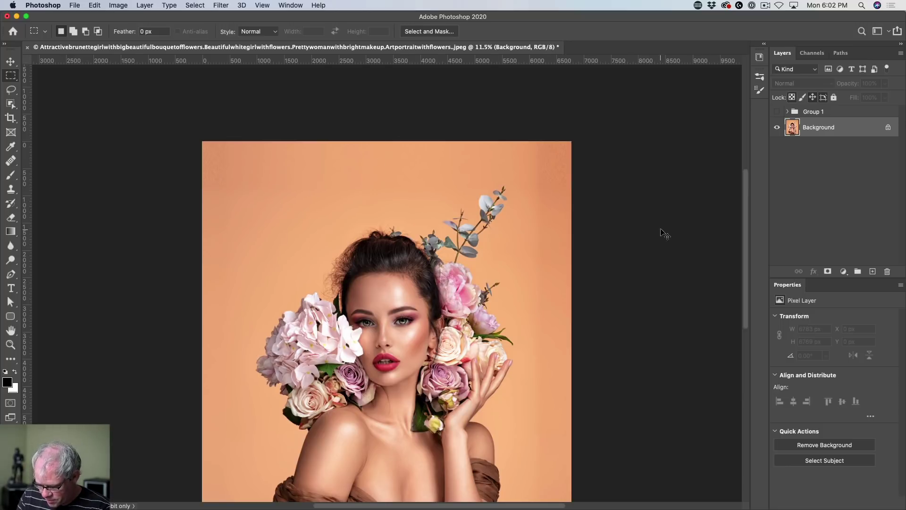
Content-Aware Fill a selected strip along the image's right edge with matching backdrop
scroll(663, 231, "down", 3)
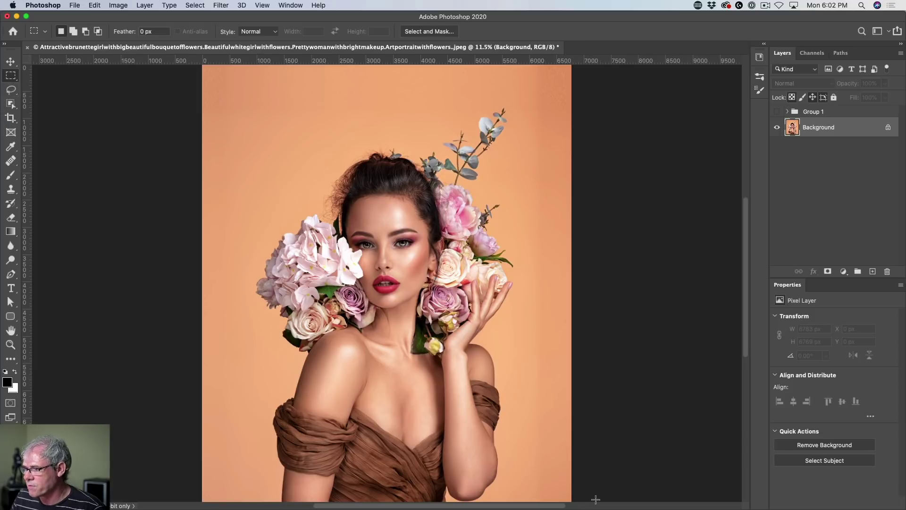
scroll(645, 187, "down", 1)
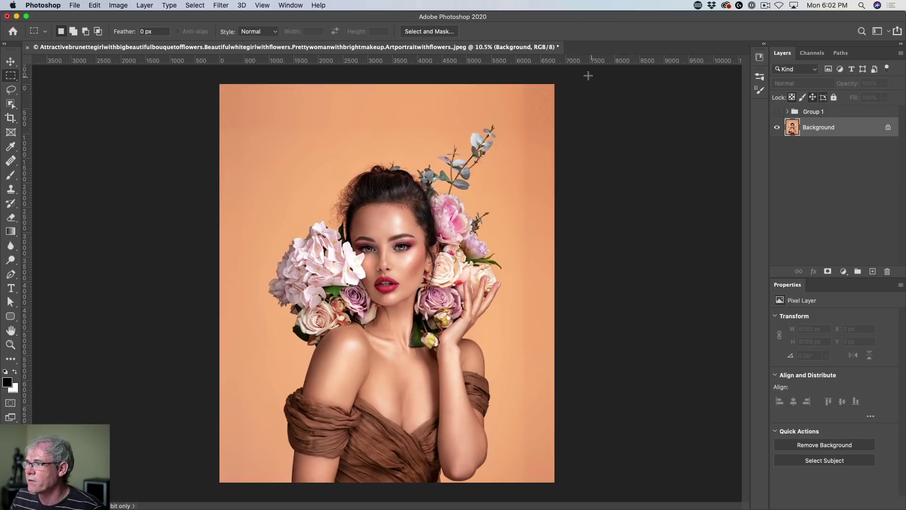
left_click_drag(588, 75, 519, 501)
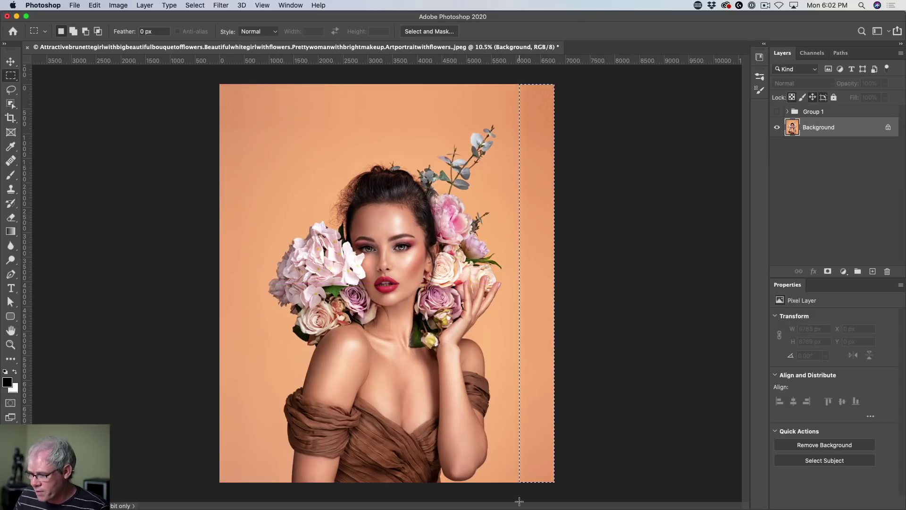
key("shift+BackSpace")
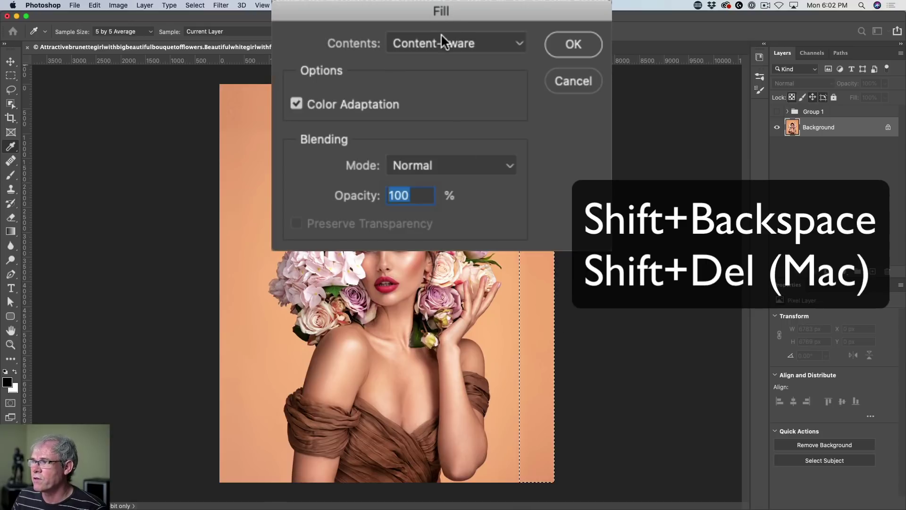
left_click(573, 46)
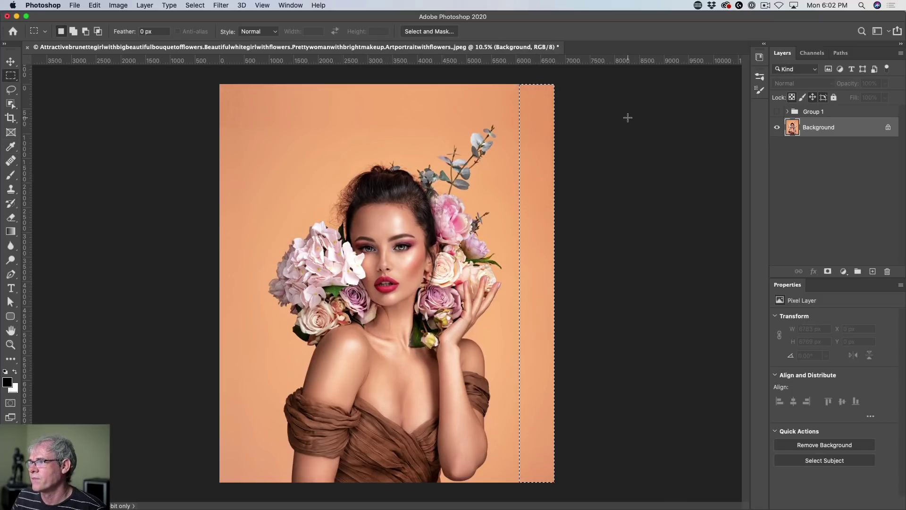
key("super+d")
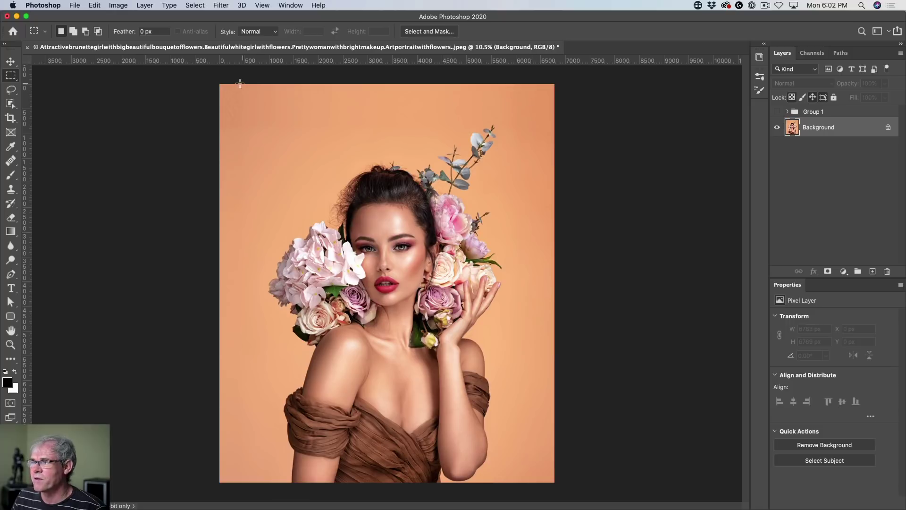
Content-Aware Fill the top-left corner so the peach backdrop looks continuous
left_click_drag(219, 84, 279, 137)
key("shift+BackSpace")
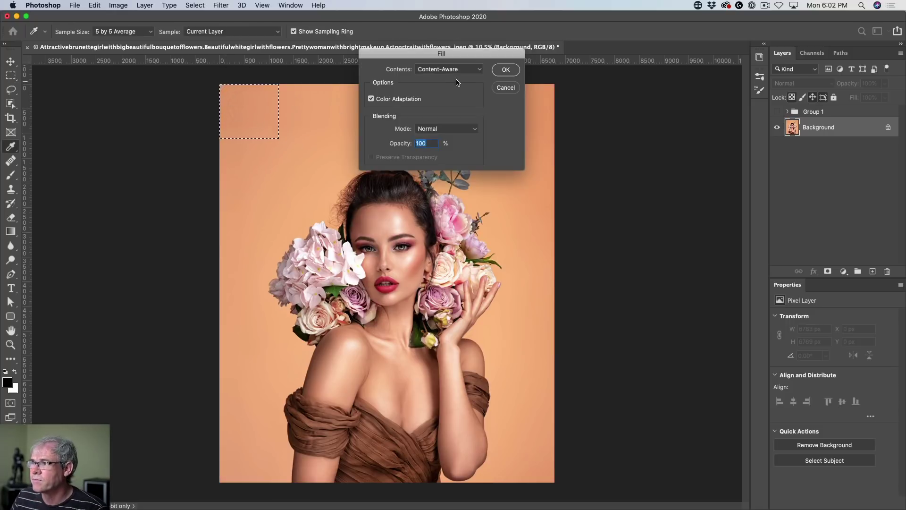
left_click(504, 70)
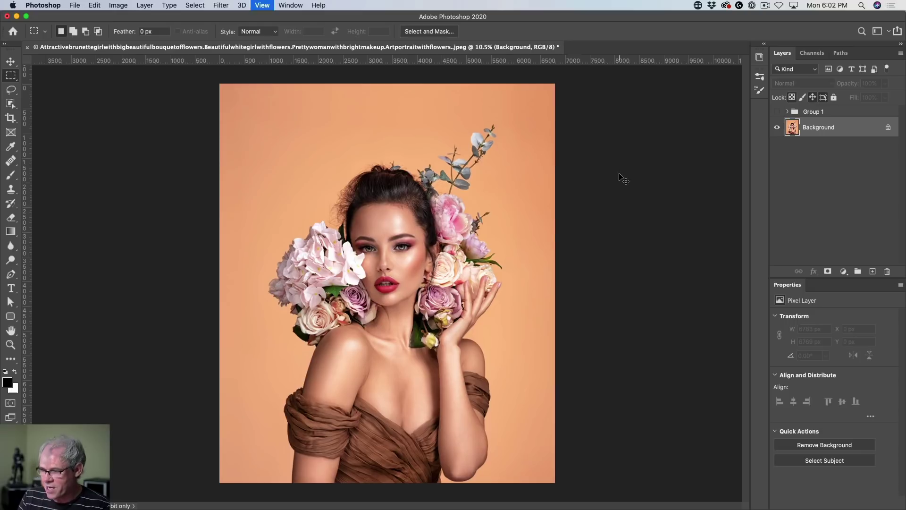
key("super+plus")
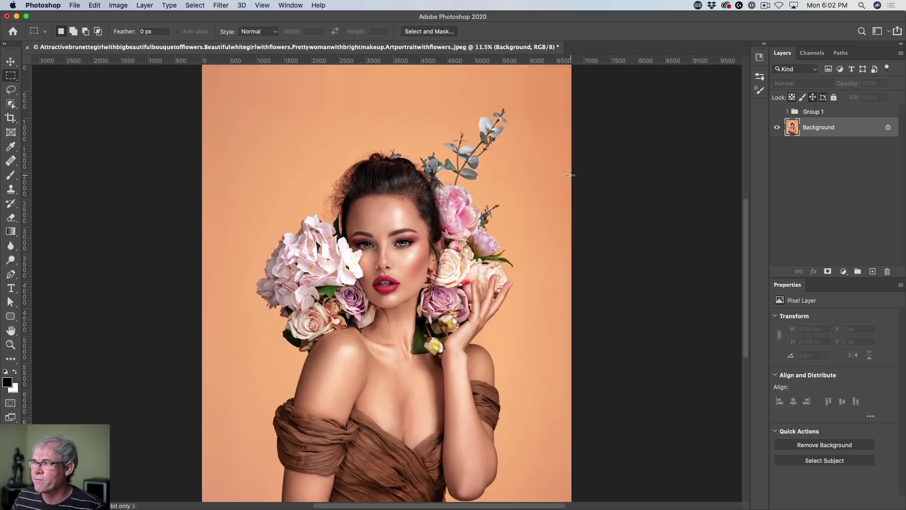
key("super+minus")
Use Object Selection's Select Subject on the woman and flowers and copy them to Layer 2
key("super+plus")
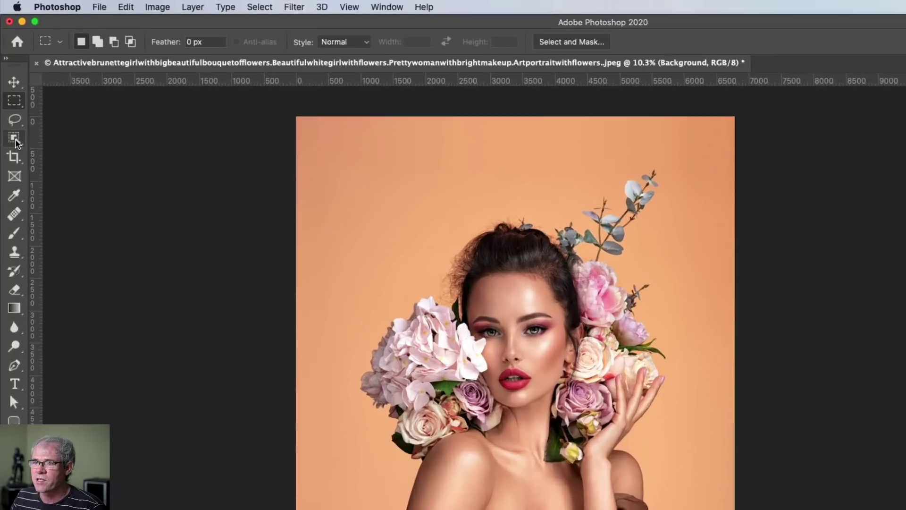
left_click(11, 103)
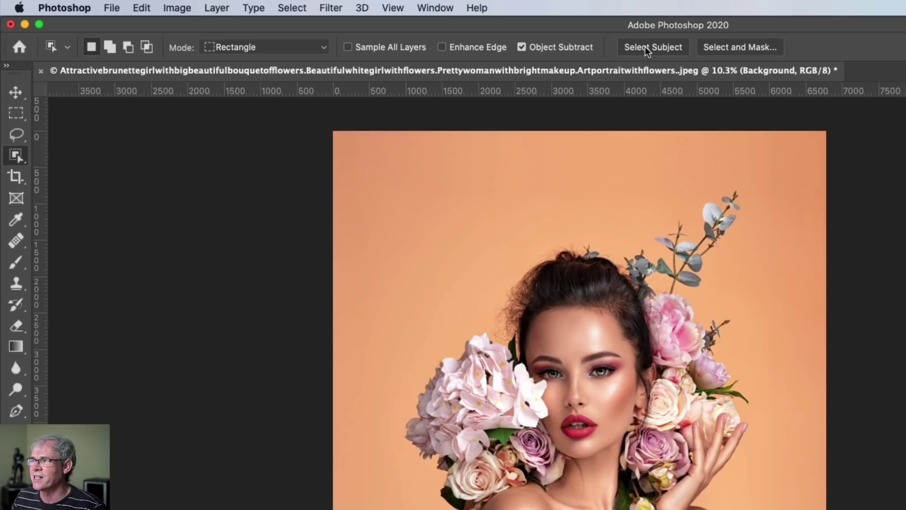
right_click(8, 155)
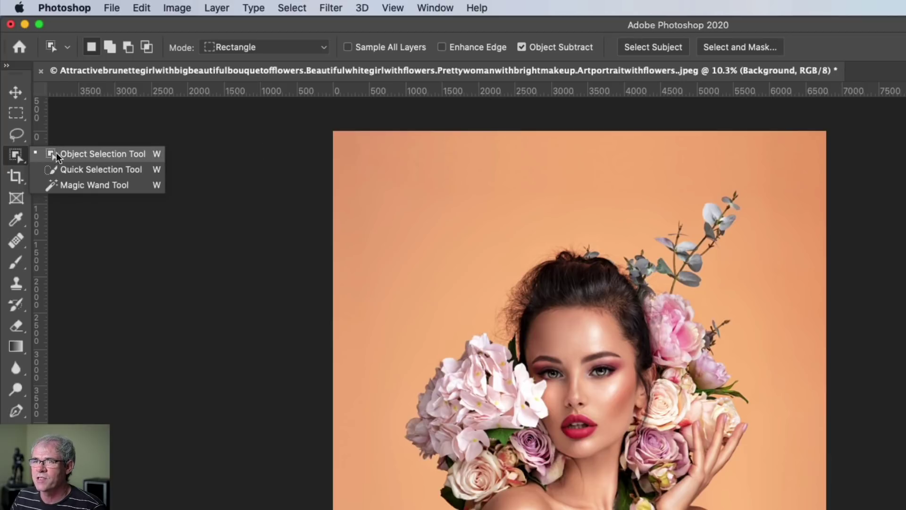
left_click(90, 153)
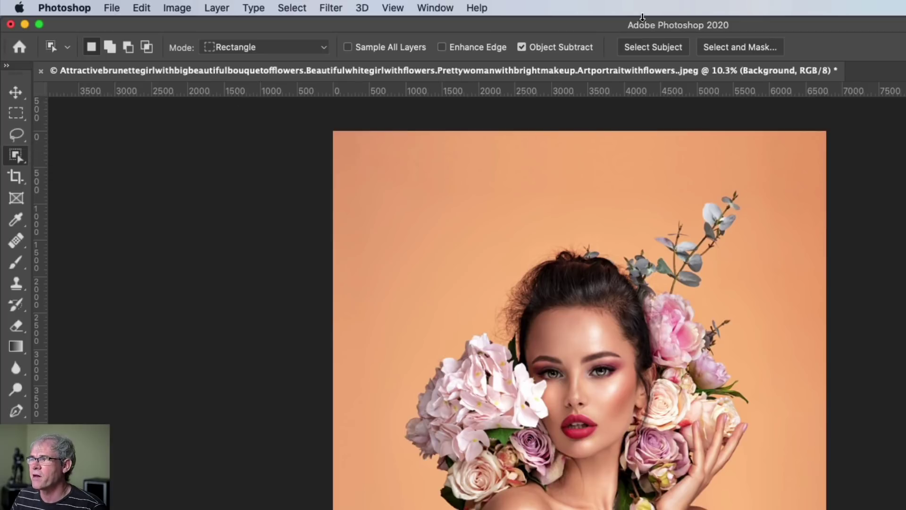
left_click(661, 51)
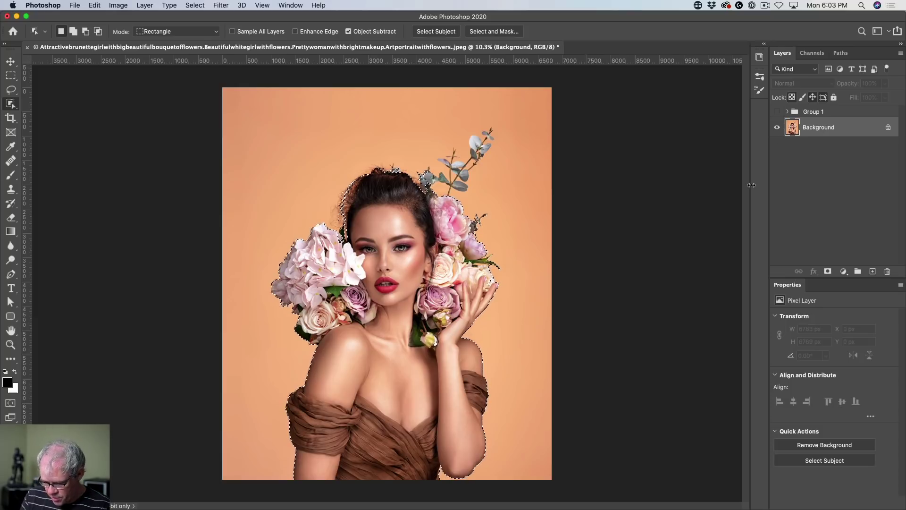
key("super+j")
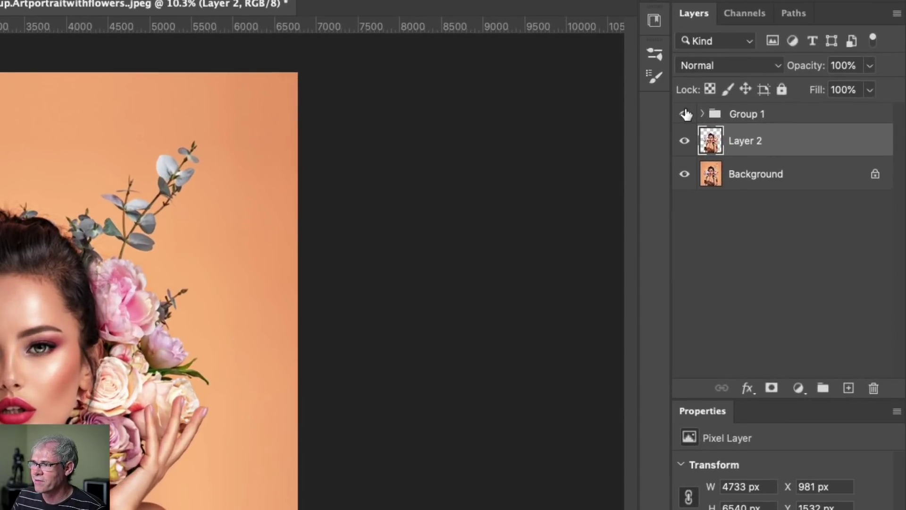
Show Group 1's feather ring and move Layer 2 above it so the woman sits in front
left_click(685, 113)
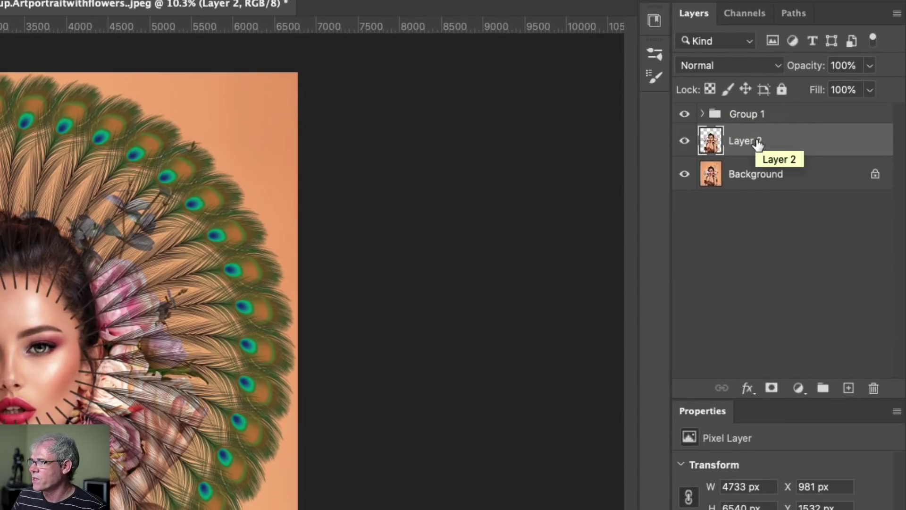
left_click_drag(744, 141, 754, 106)
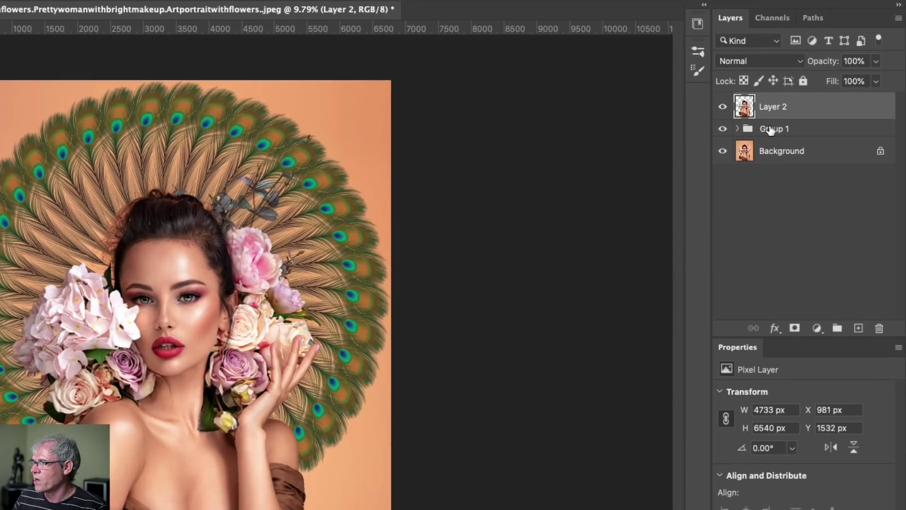
Add a Hue/Saturation adjustment layer above Group 1 and clip it to that group
left_click(770, 130)
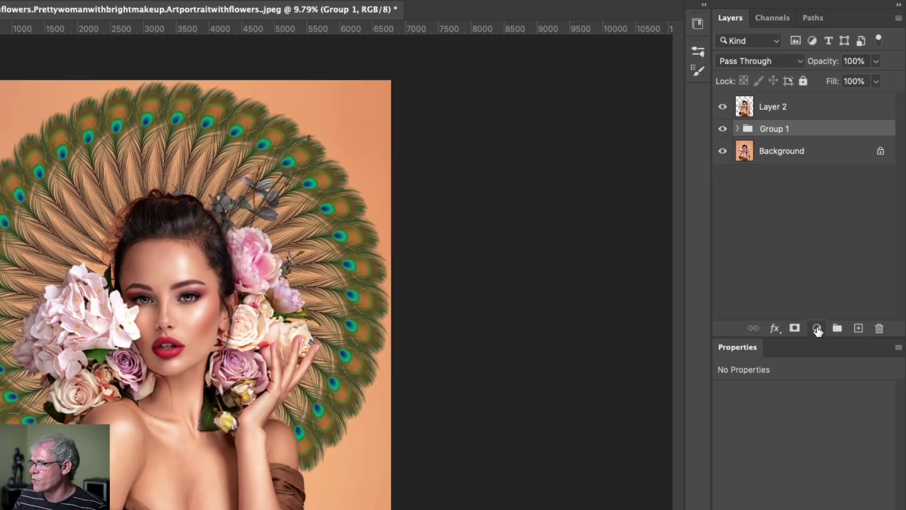
left_click(817, 329)
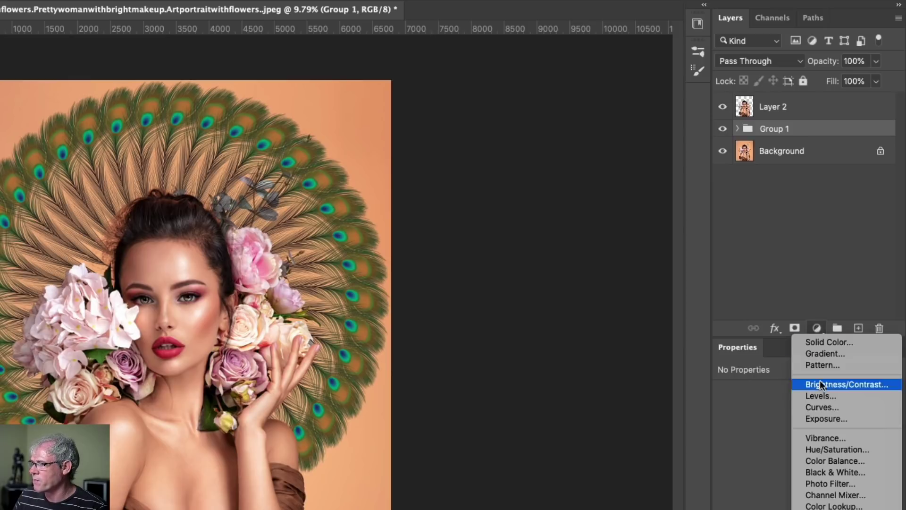
left_click(825, 444)
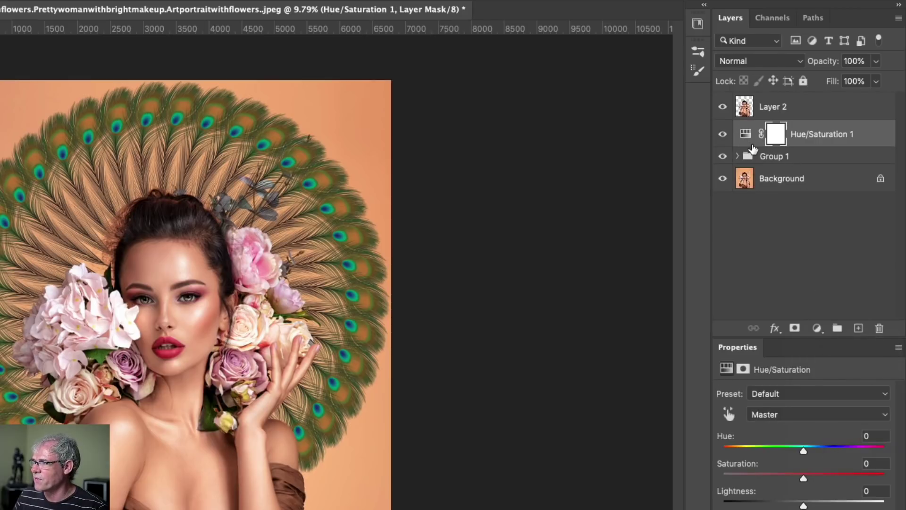
left_click(750, 141, "alt")
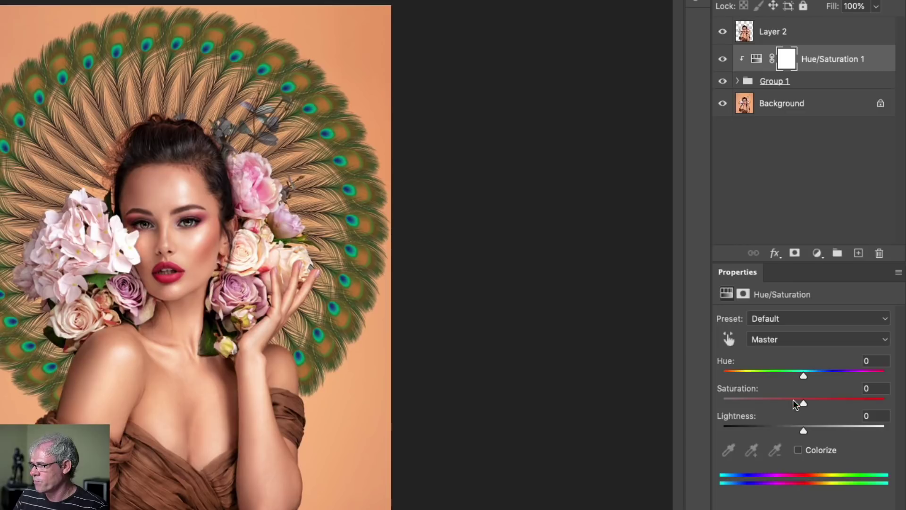
Colorize the feathers teal with Hue 171, Saturation 33 and Lightness +8
left_click(798, 449)
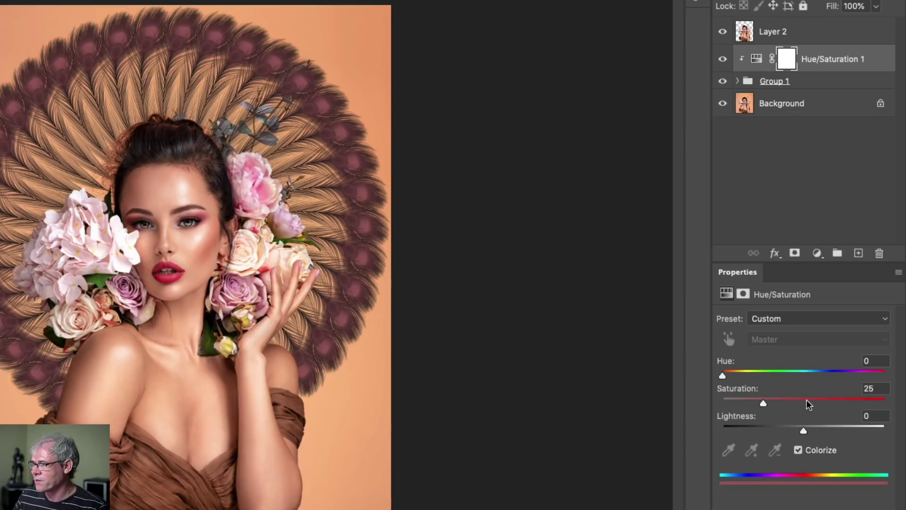
left_click_drag(729, 377, 802, 366)
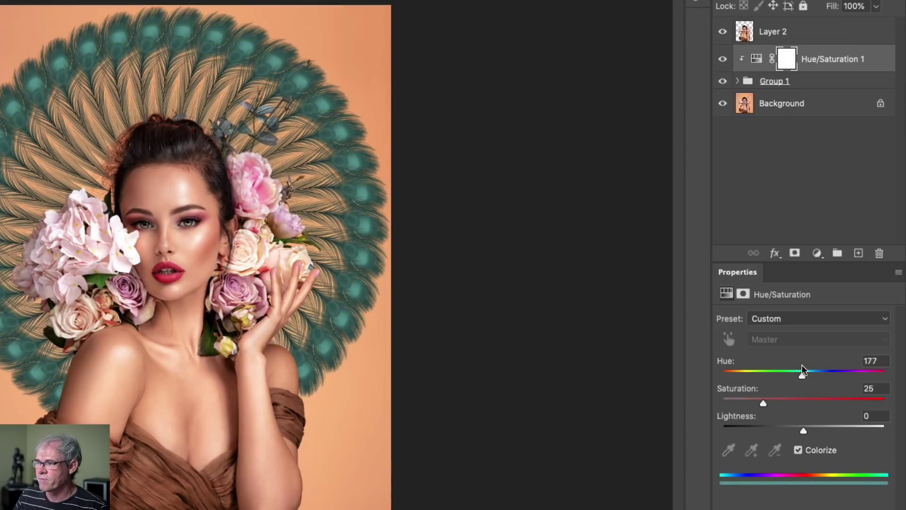
mouse_move(765, 400)
left_mouse_down()
mouse_move(787, 398)
mouse_move(775, 398)
left_mouse_up()
mouse_move(805, 431)
left_mouse_down()
mouse_move(821, 429)
mouse_move(810, 429)
left_mouse_up()
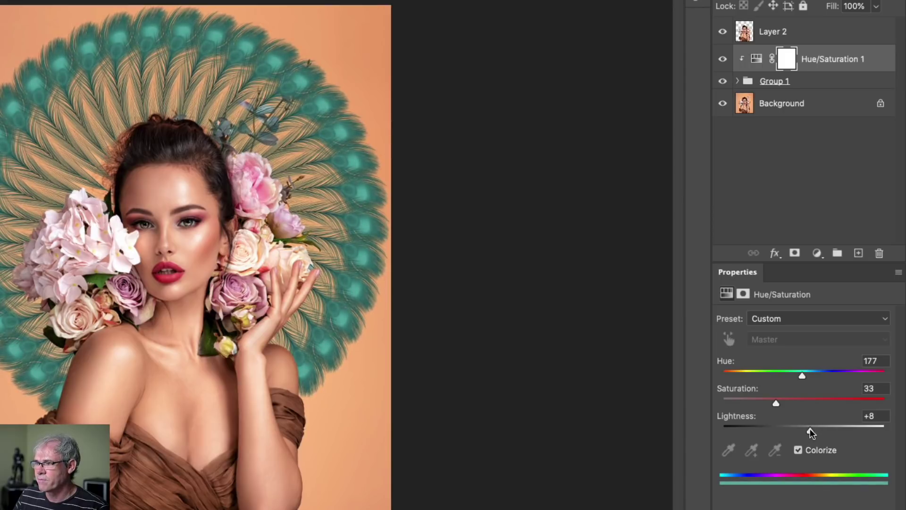
left_click(802, 373)
mouse_move(802, 372)
left_mouse_down()
mouse_move(789, 369)
mouse_move(808, 366)
mouse_move(800, 366)
left_mouse_up()
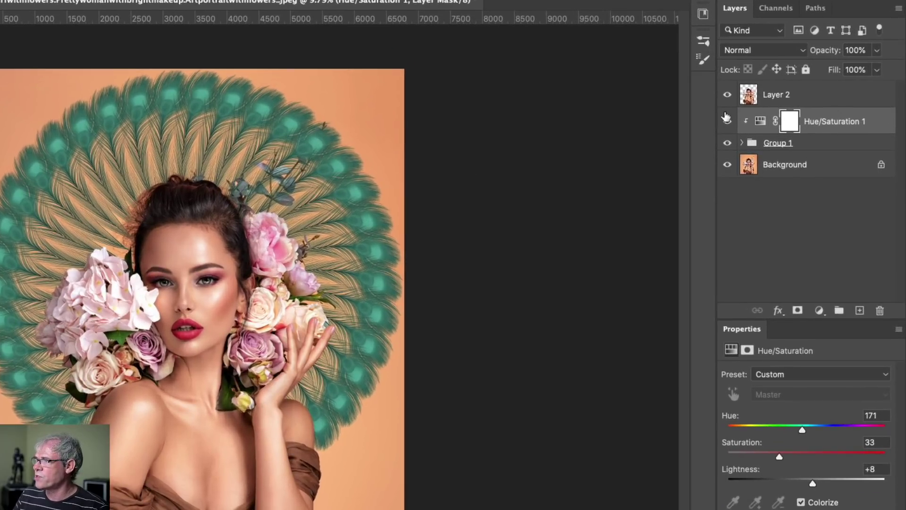
Give Hue/Saturation 1 Color blend mode at 9% opacity, then view the composite full screen
left_click(758, 49)
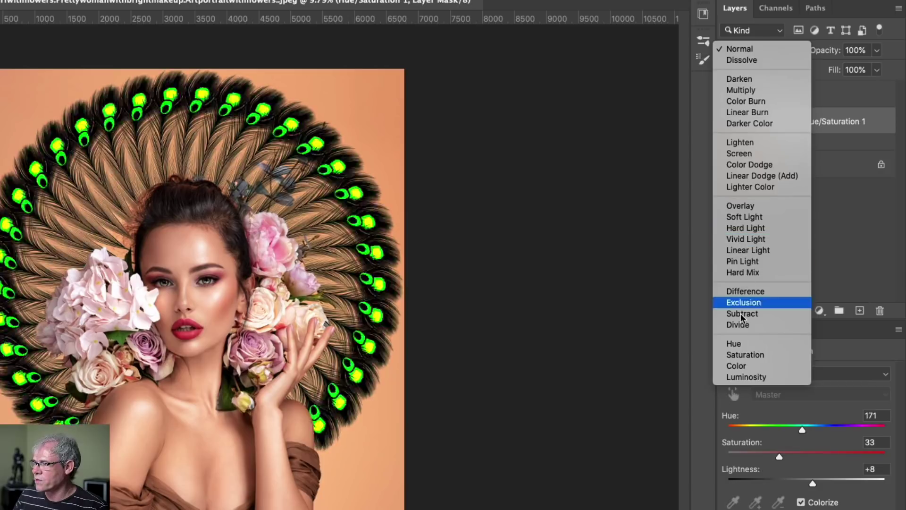
left_click(739, 366)
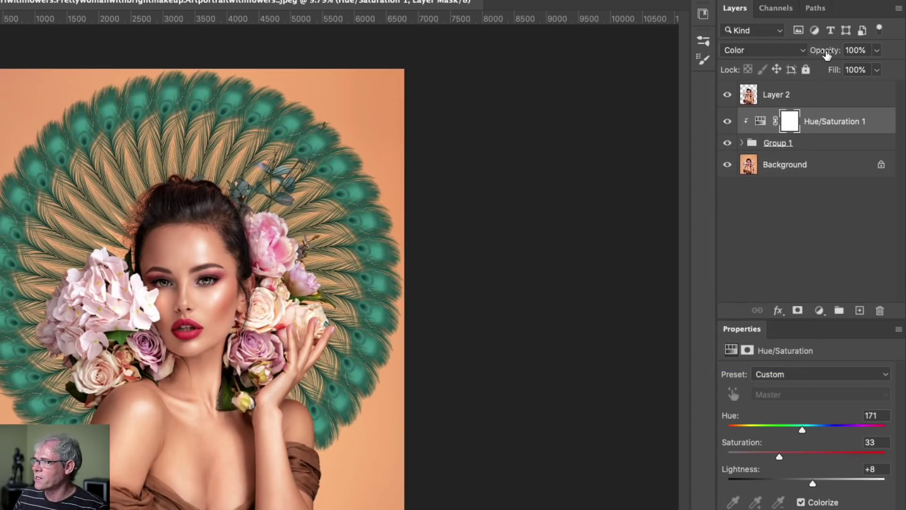
left_click_drag(825, 54, 716, 57)
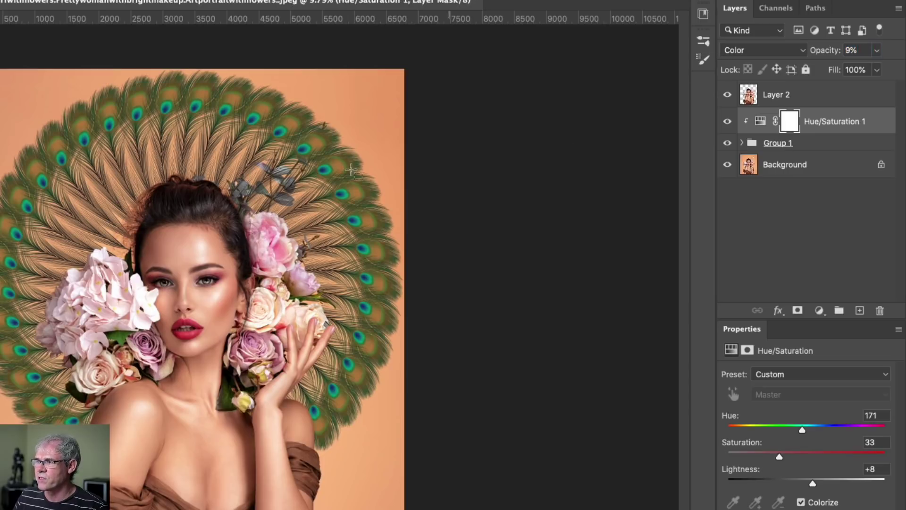
key("f")
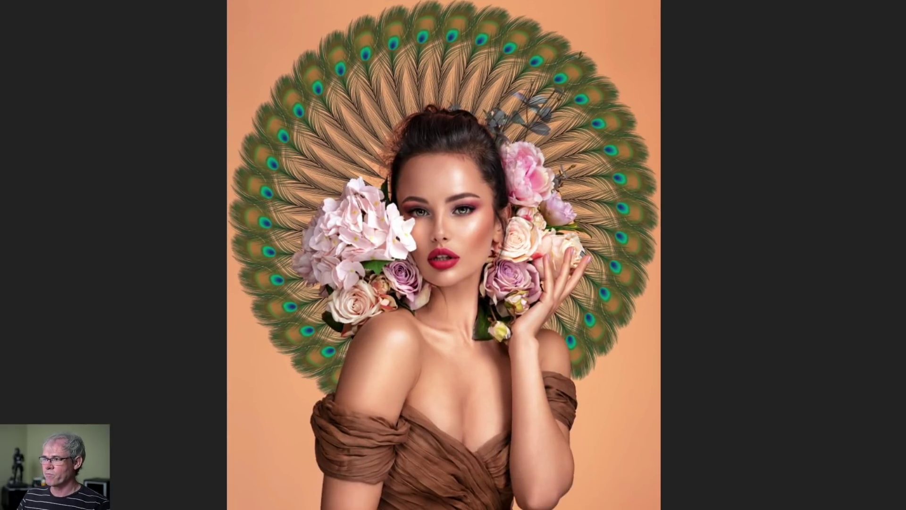